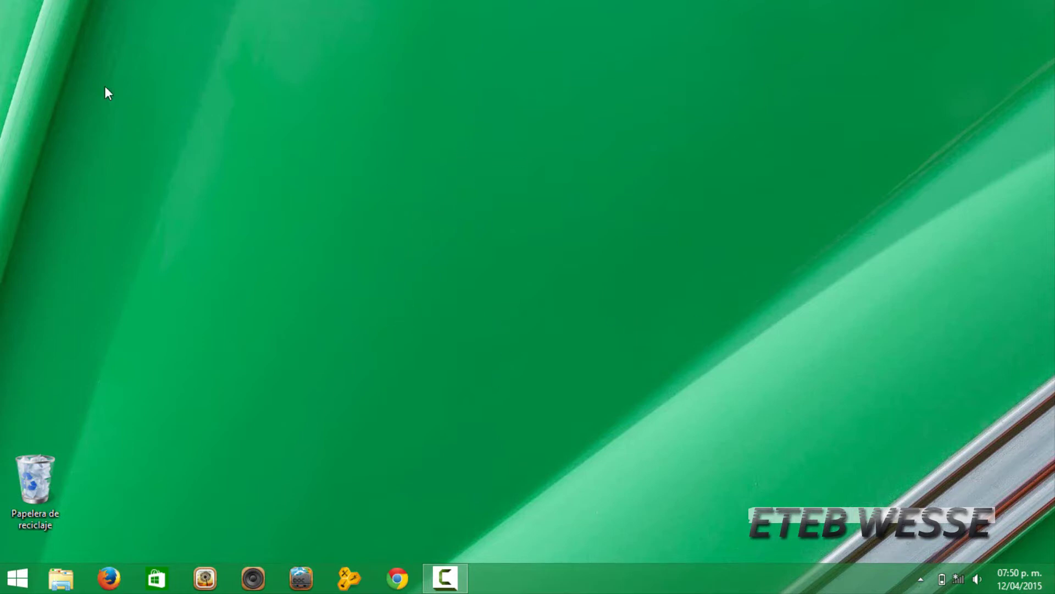
# - Open the advanced configuration of the display from the desktop's screen resolution settings
pyautogui.rightClick(497, 191)
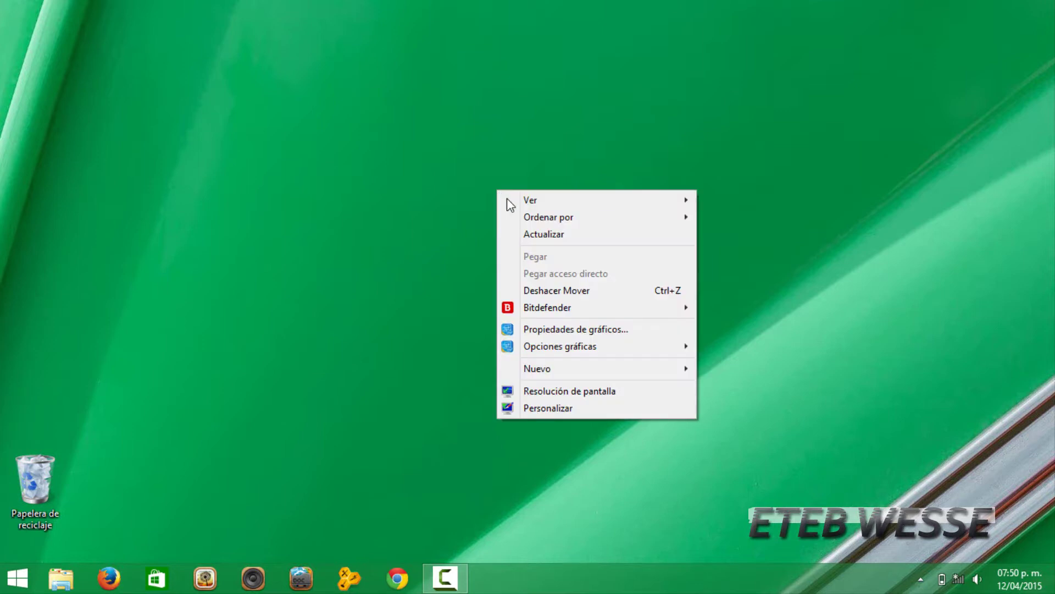
pyautogui.click(604, 394)
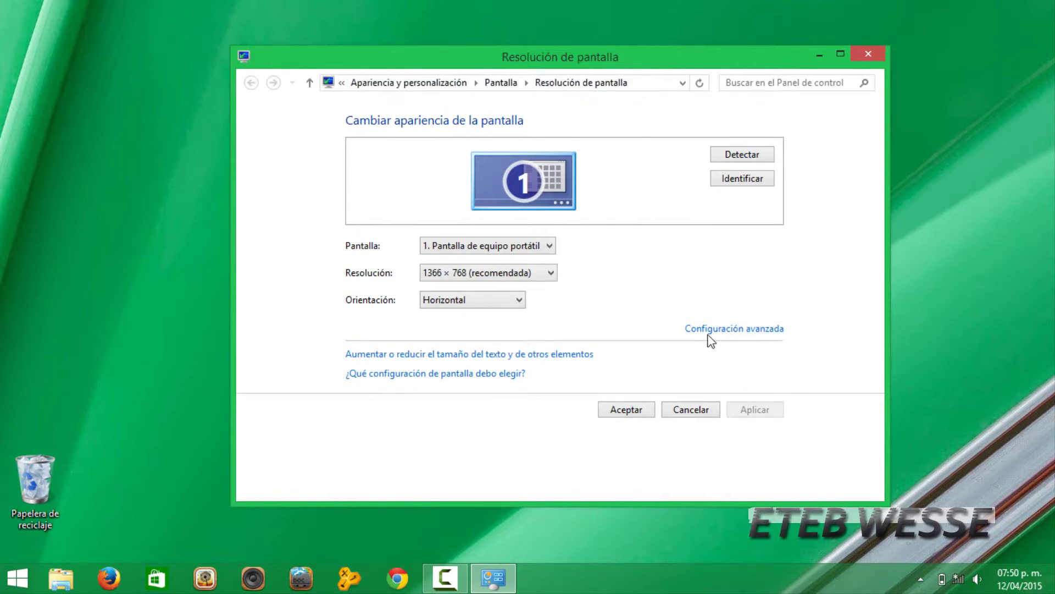
pyautogui.click(752, 330)
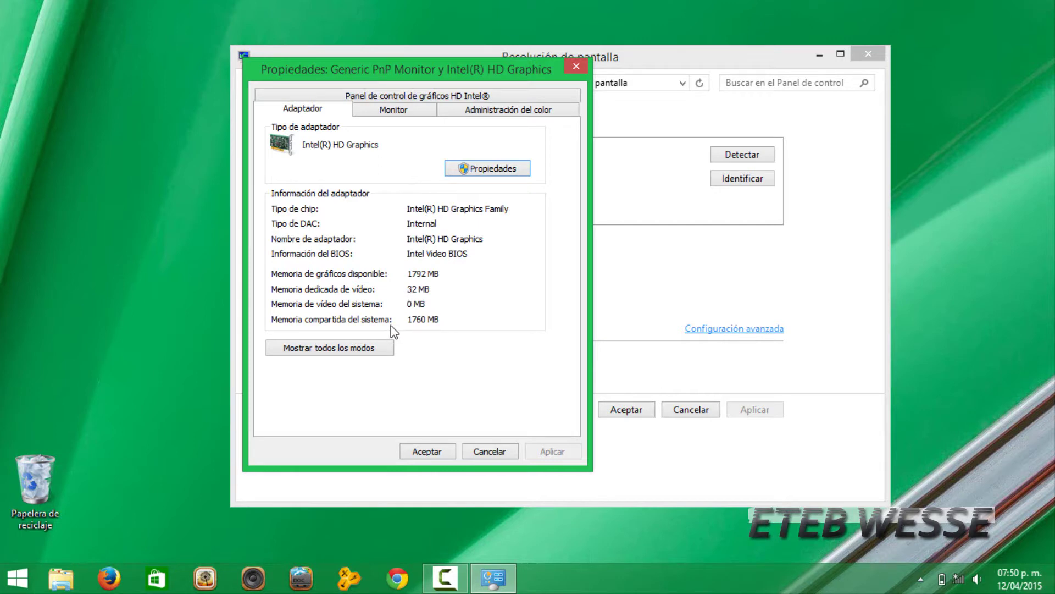
# - Set the monitor's screen refresh rate to 60 Hercios in the display adapter properties
pyautogui.click(390, 113)
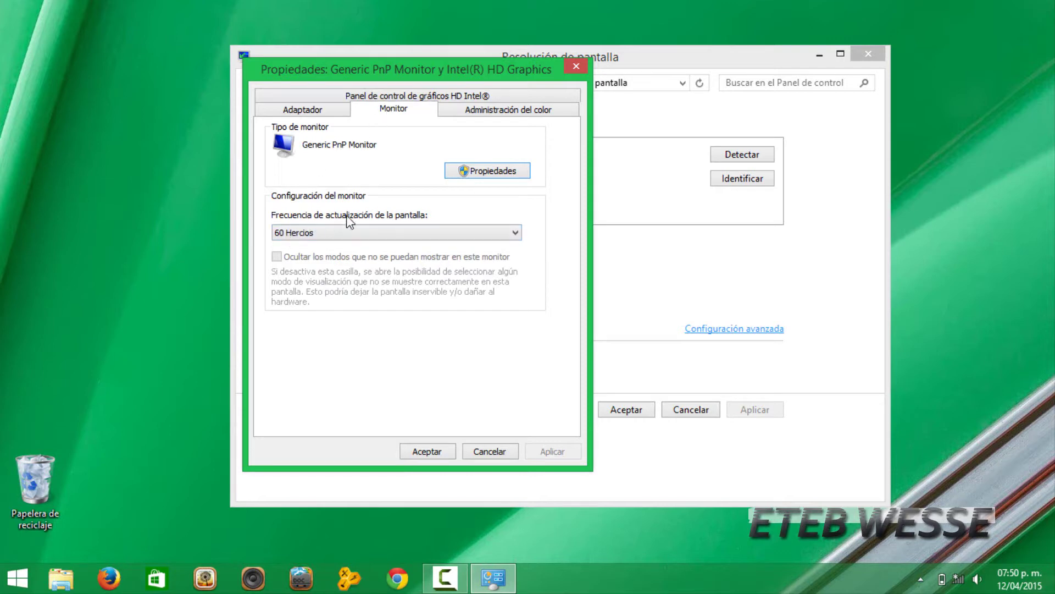
pyautogui.click(475, 233)
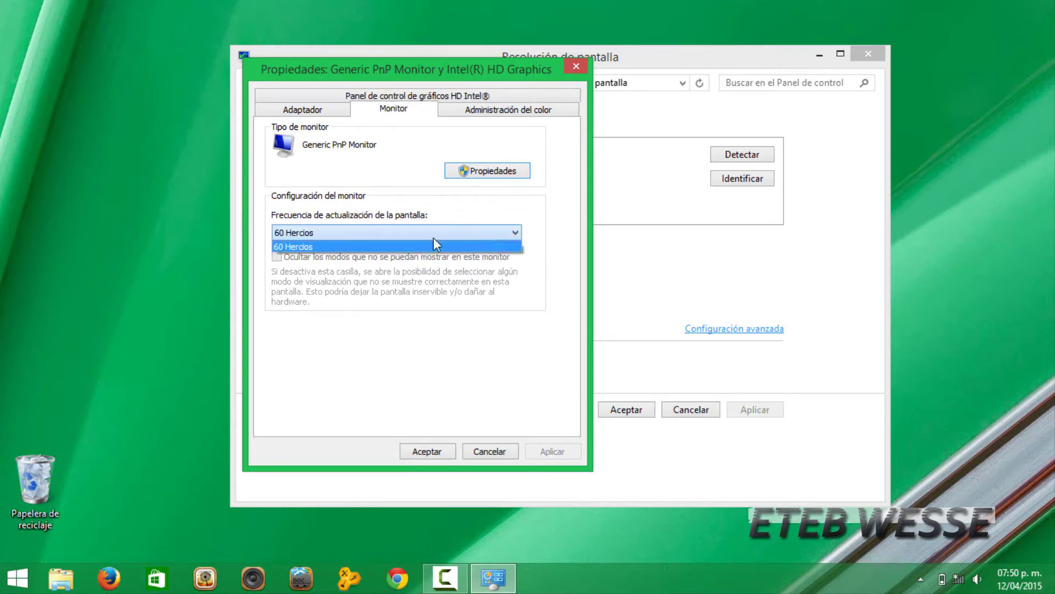
pyautogui.click(283, 246)
pyautogui.click(322, 234)
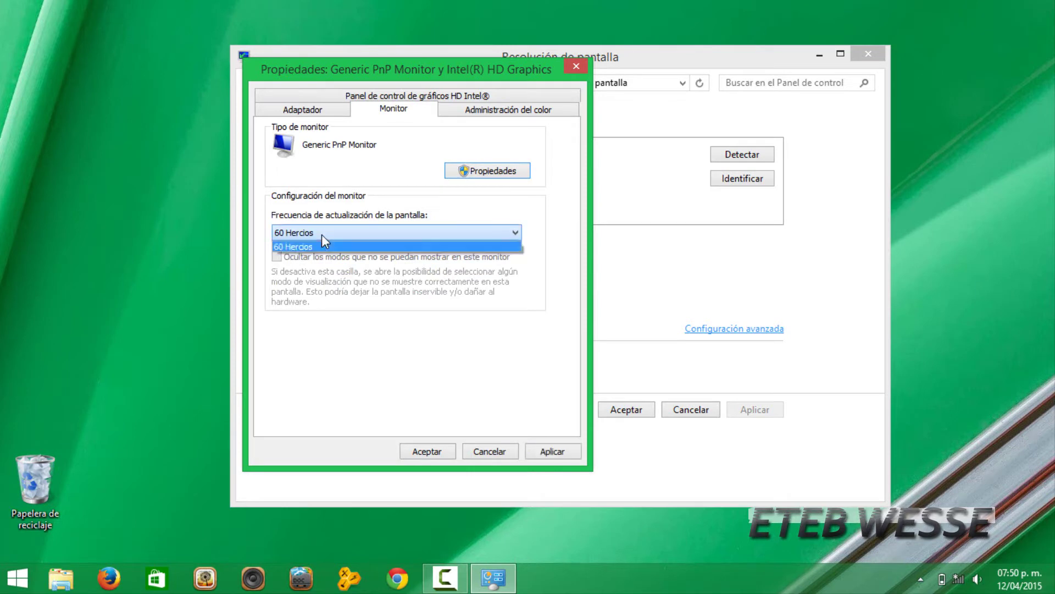
pyautogui.click(304, 246)
pyautogui.click(304, 240)
pyautogui.click(304, 239)
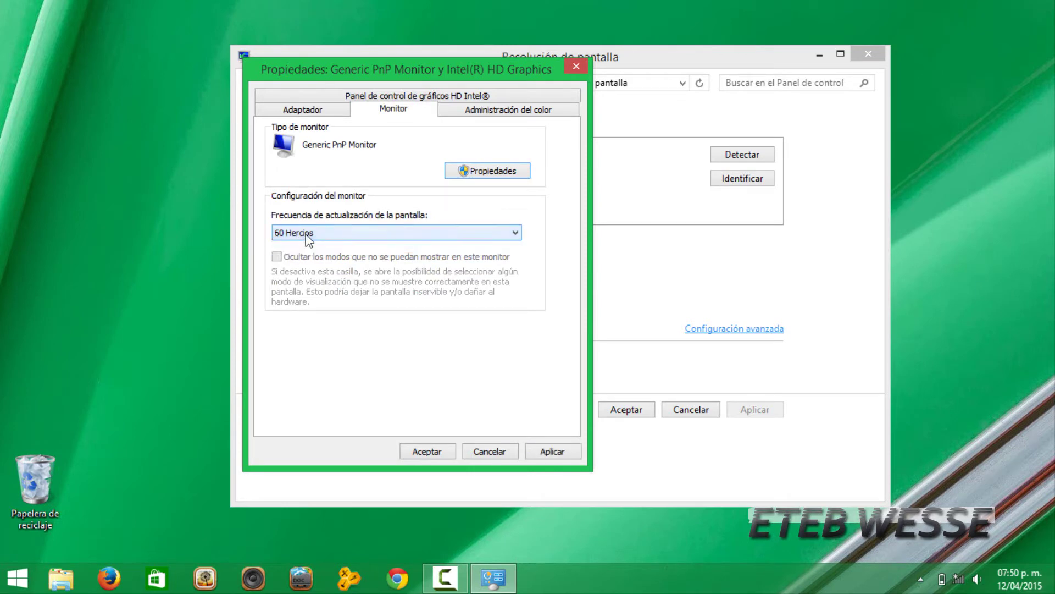
pyautogui.click(305, 233)
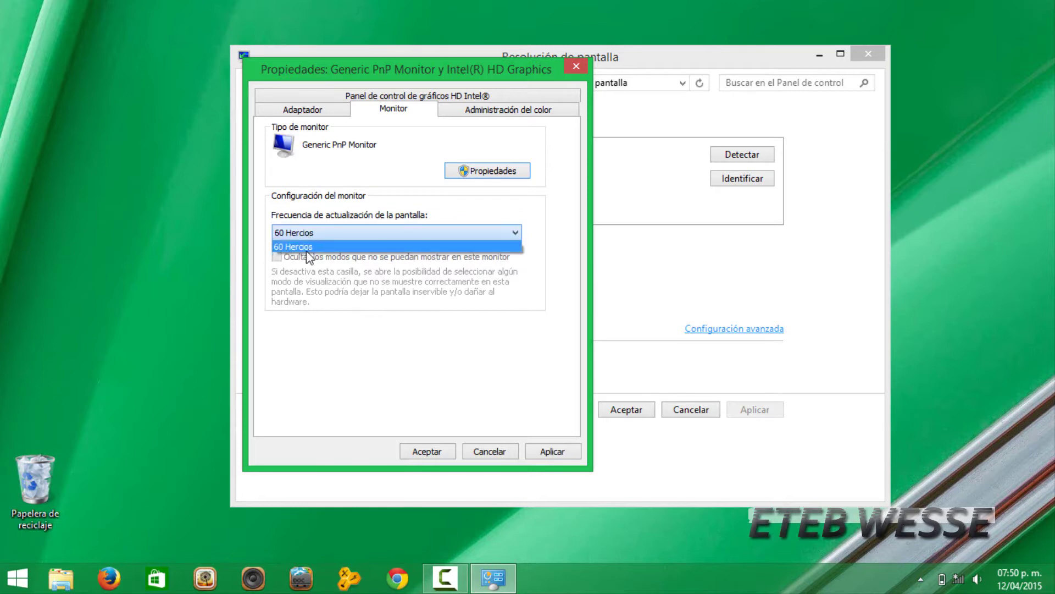
pyautogui.click(343, 231)
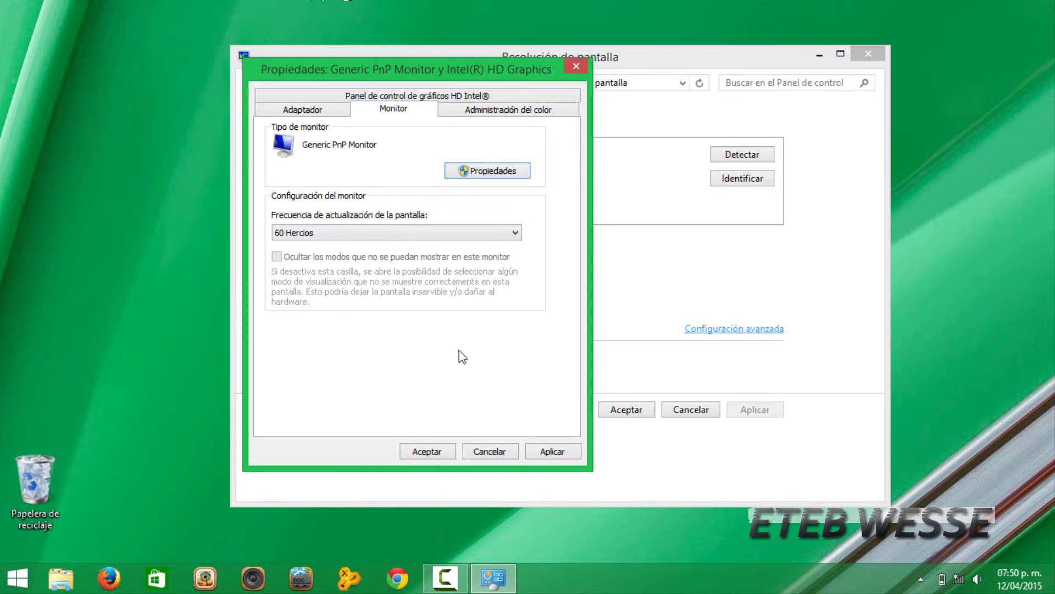
pyautogui.click(401, 232)
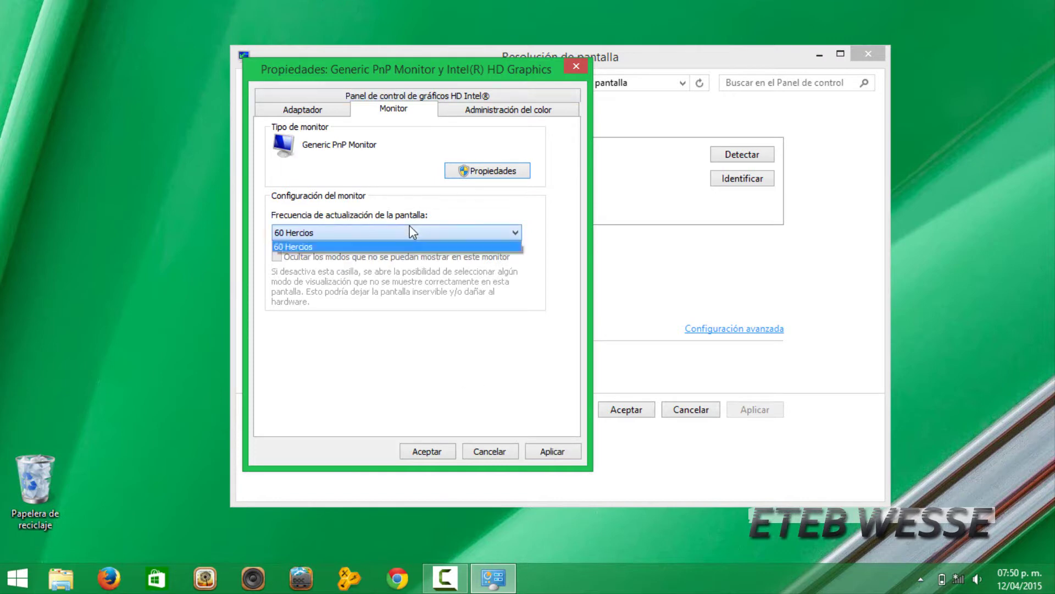
pyautogui.click(293, 249)
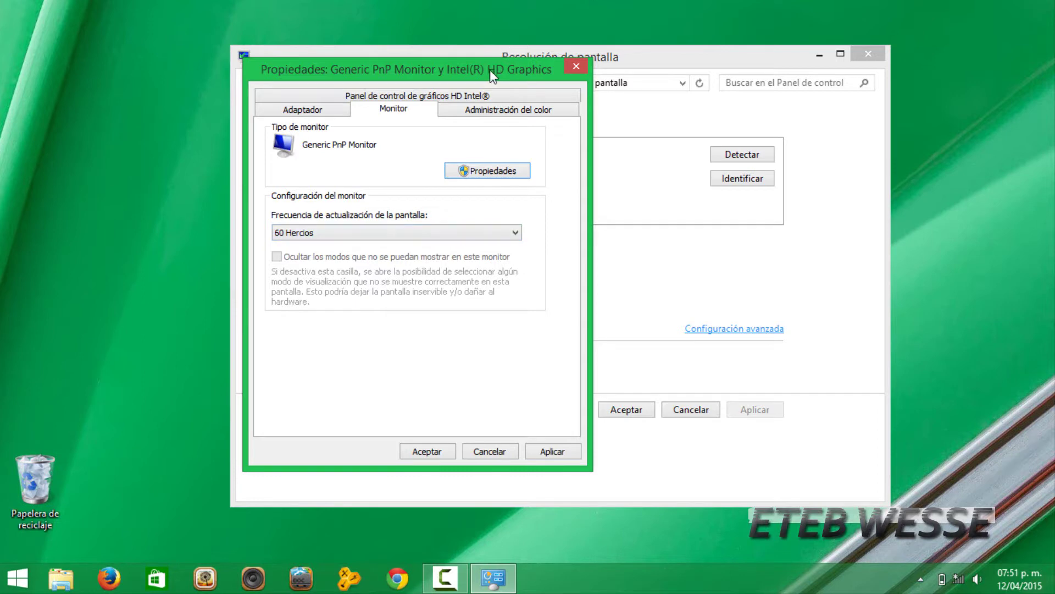
# - Open the Intel HD graphics control panel from the adapter properties and go to its 3D settings
pyautogui.click(387, 97)
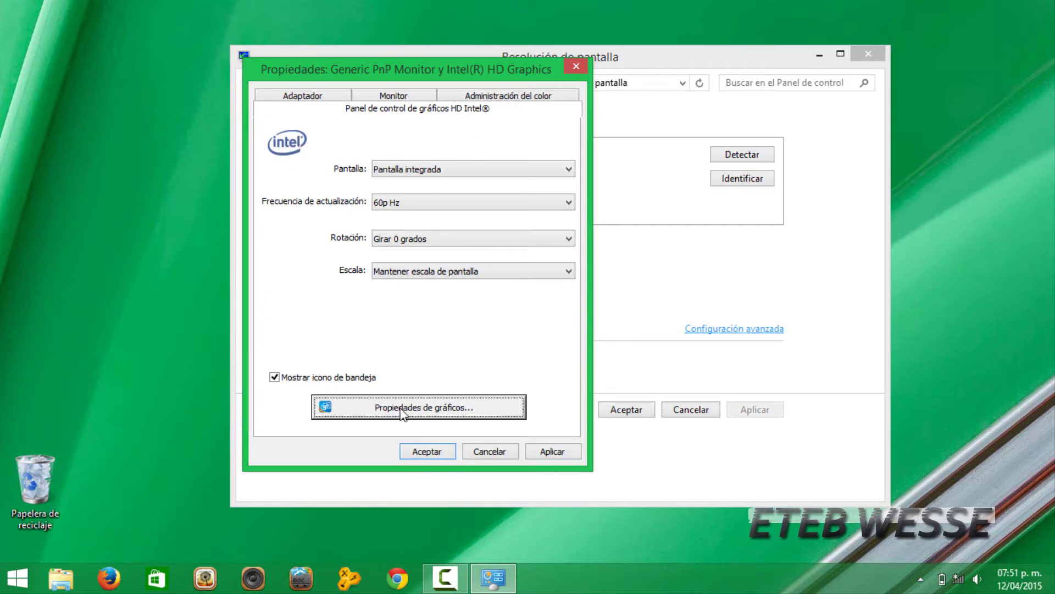
pyautogui.click(438, 415)
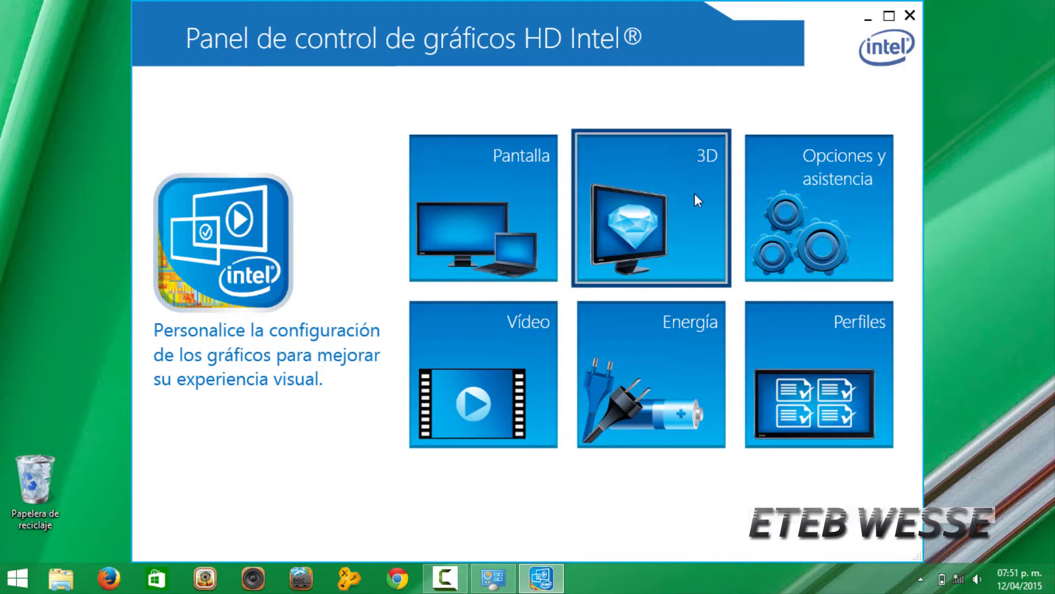
pyautogui.click(679, 196)
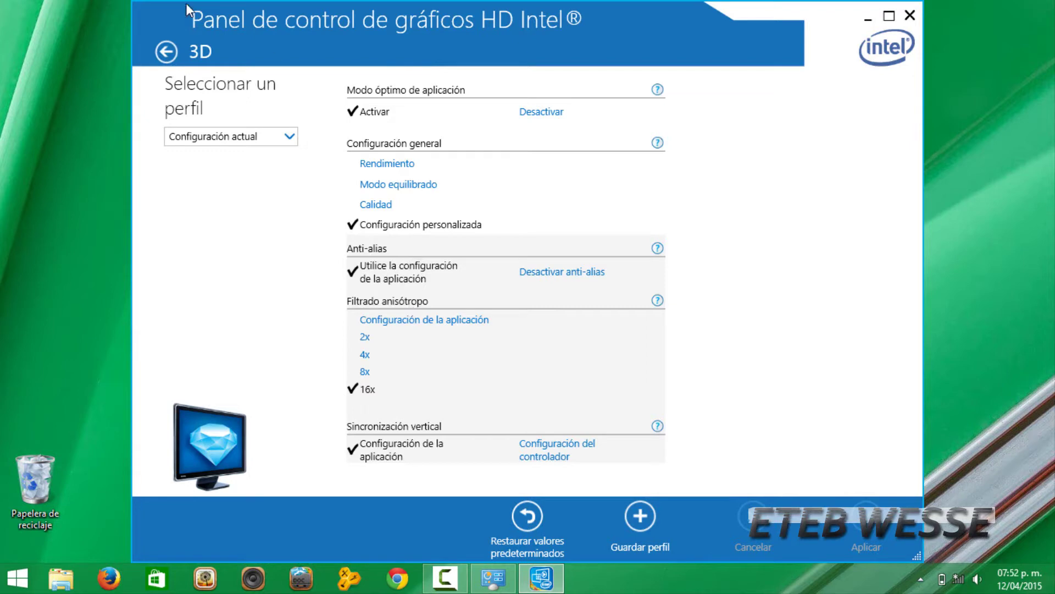
pyautogui.click(167, 53)
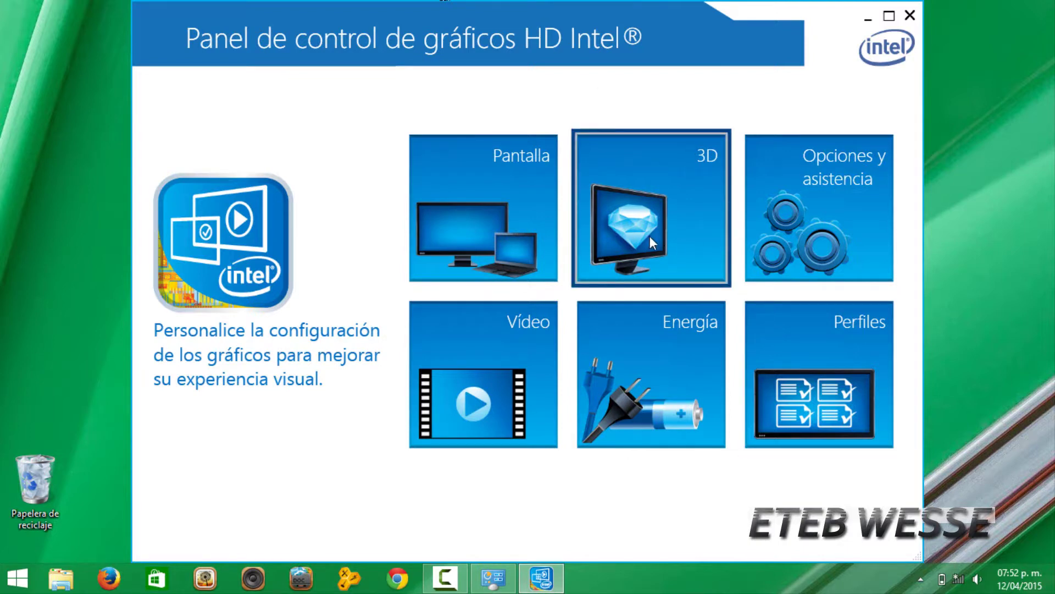
pyautogui.click(641, 187)
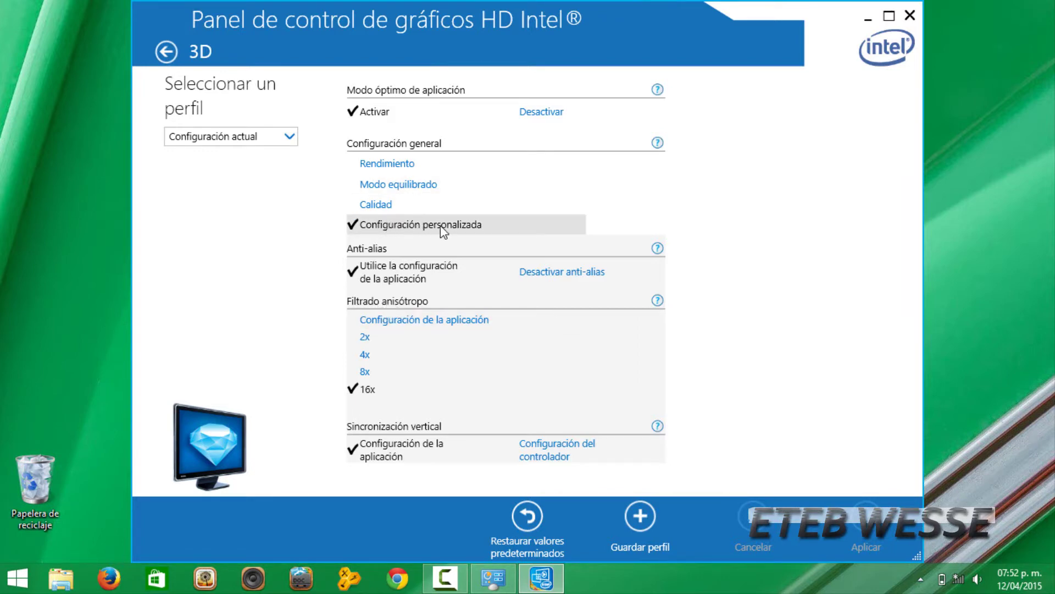
# - Set the general 3D configuration to Configuración personalizada with 16x anisotropic filtering, then apply and keep it
pyautogui.click(417, 162)
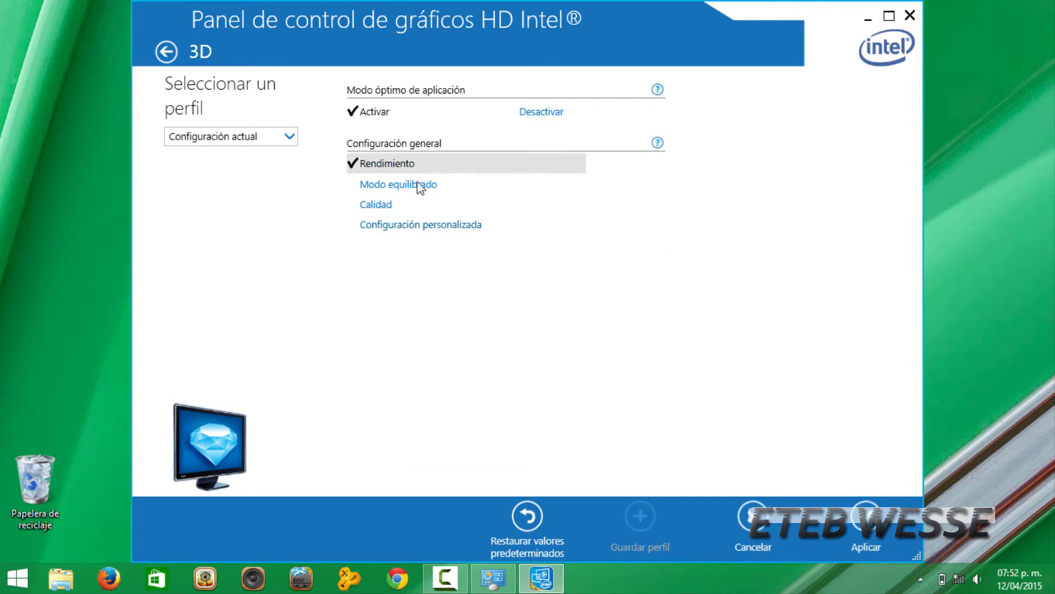
pyautogui.click(412, 231)
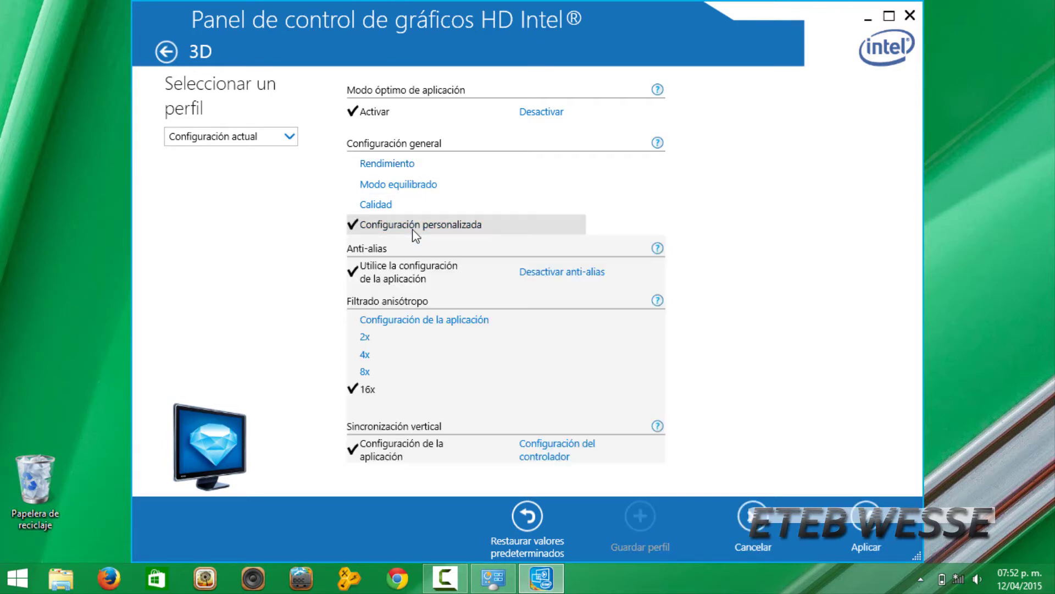
pyautogui.click(371, 392)
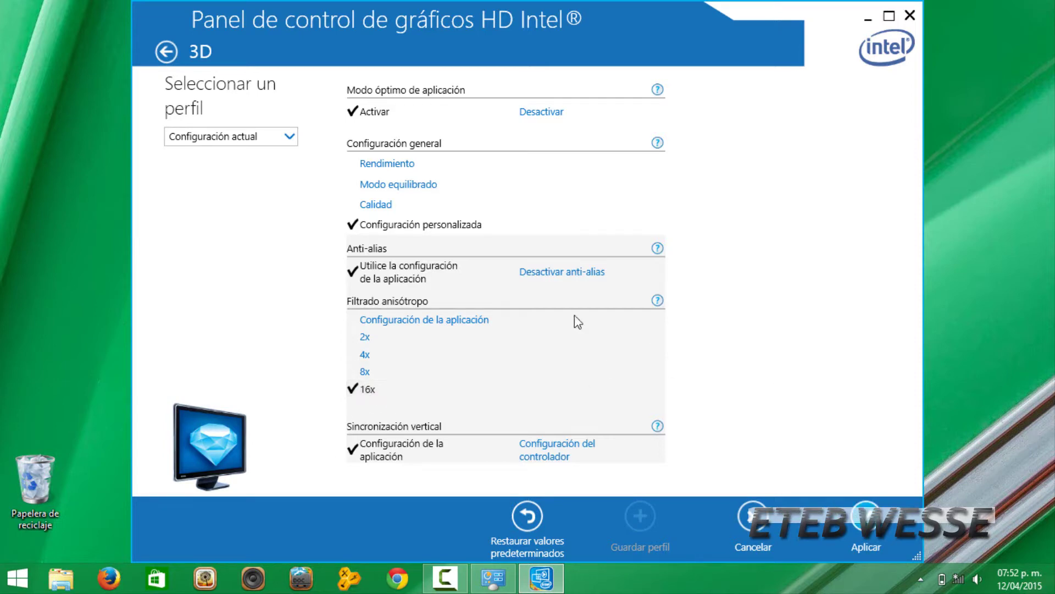
pyautogui.click(487, 291)
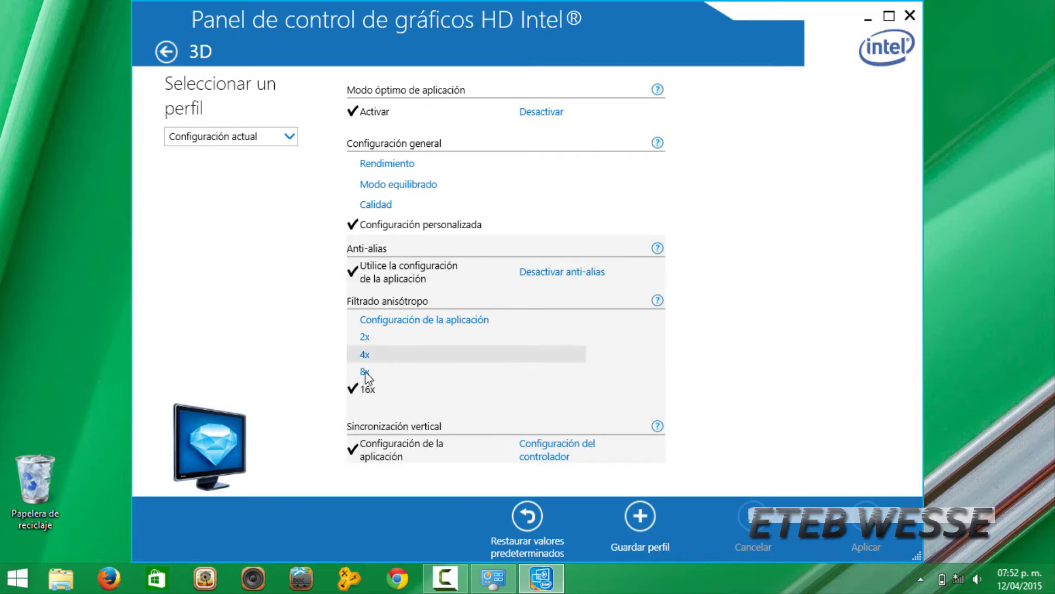
# - In the Energía settings, set the plugged-in graphics power plan to Modo equilibrado
pyautogui.click(167, 53)
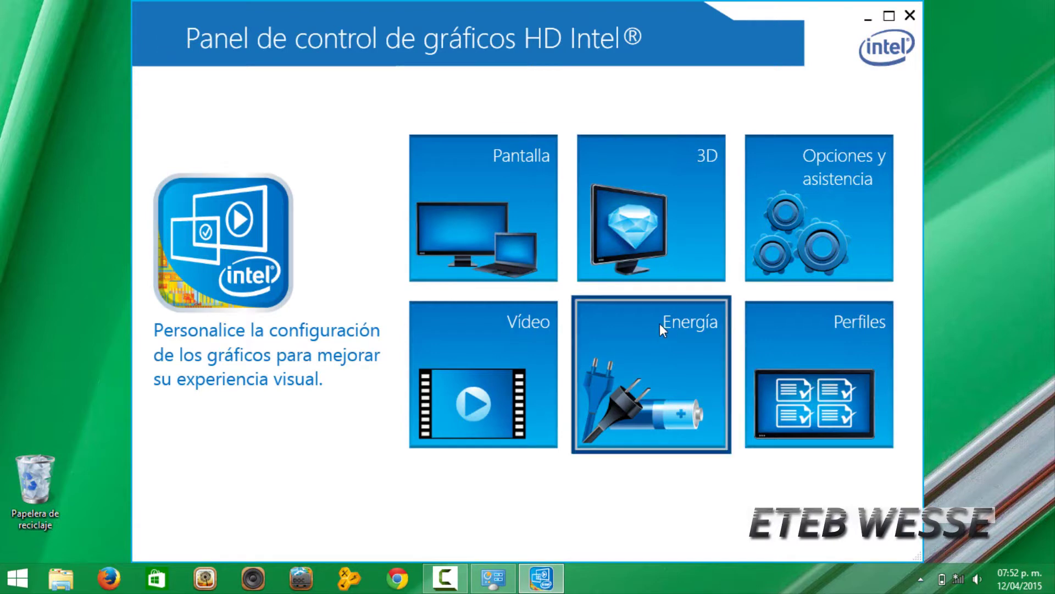
pyautogui.click(644, 380)
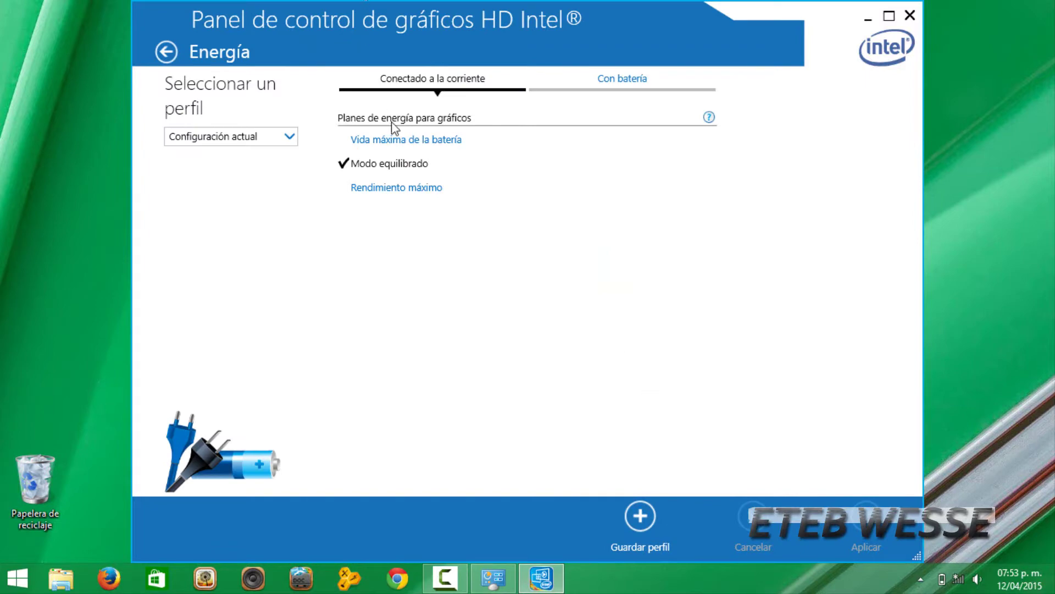
pyautogui.click(405, 186)
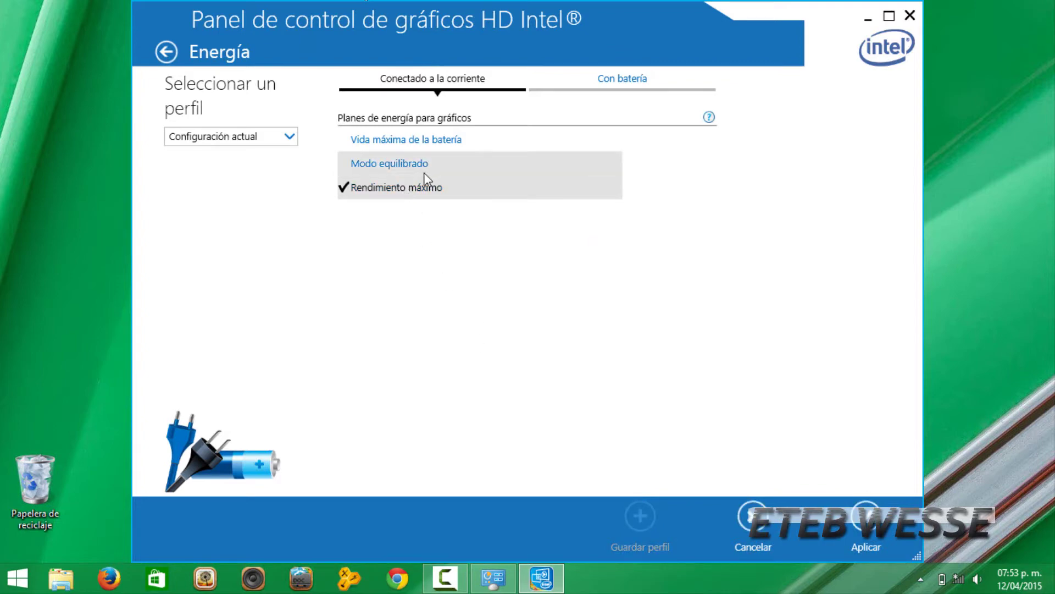
pyautogui.click(421, 167)
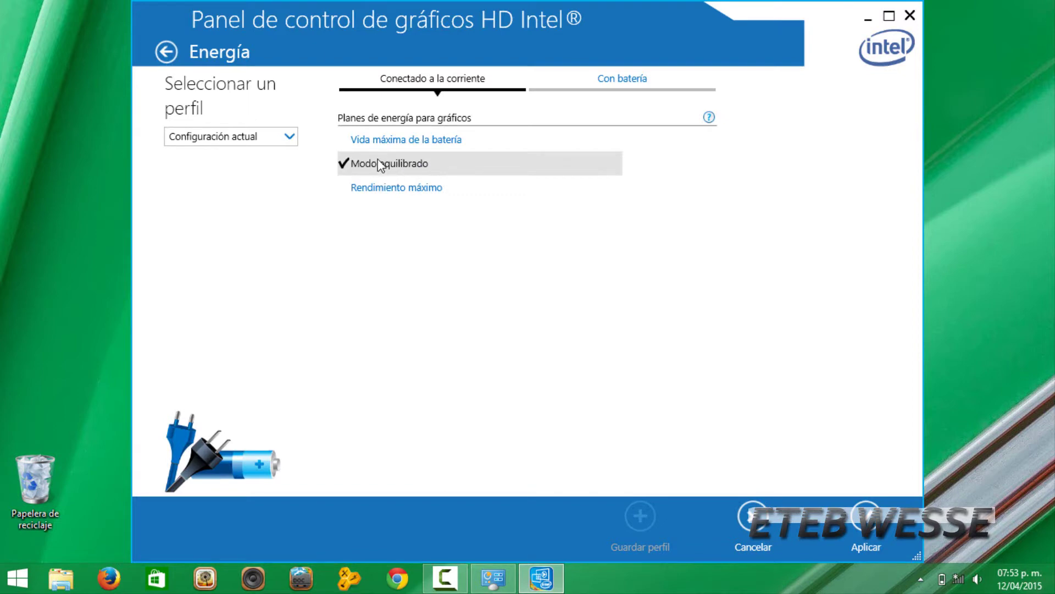
pyautogui.click(412, 192)
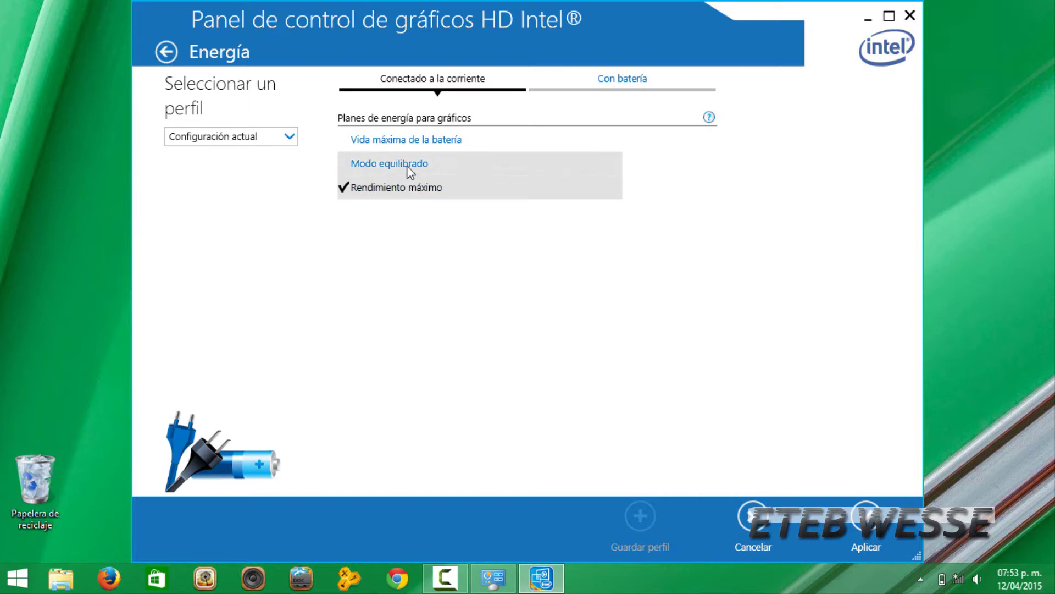
pyautogui.click(408, 167)
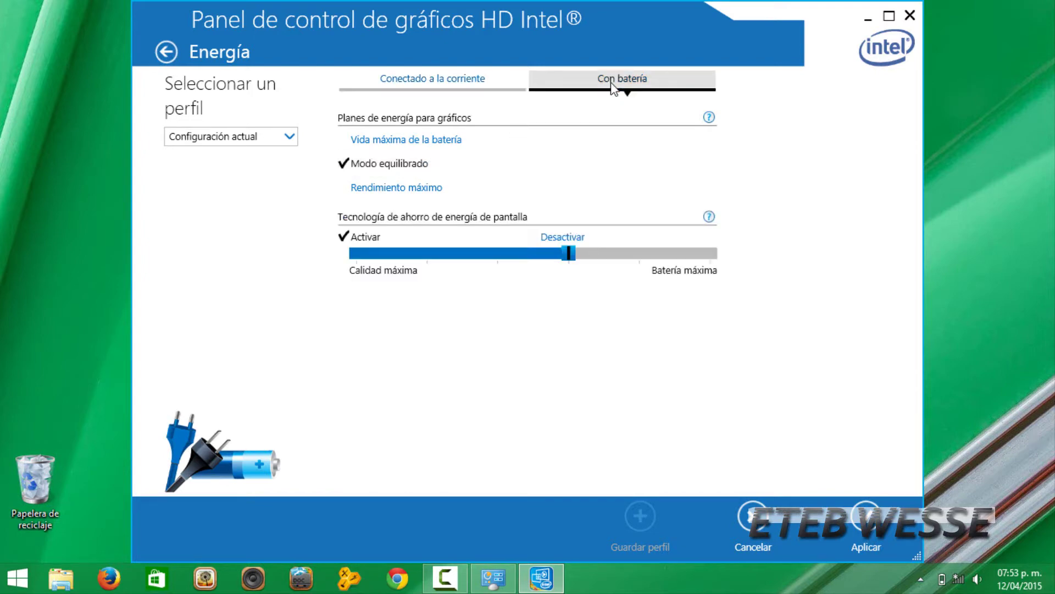
# - Set the on-battery graphics power plan to Modo equilibrado, then apply and keep the new power configuration
pyautogui.click(421, 167)
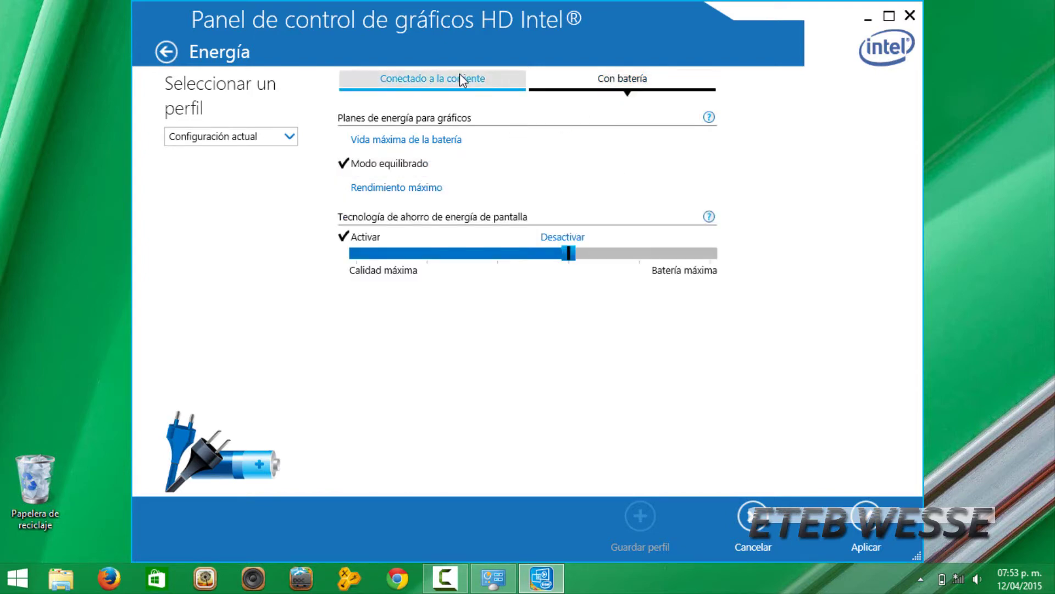
pyautogui.click(460, 81)
pyautogui.click(872, 527)
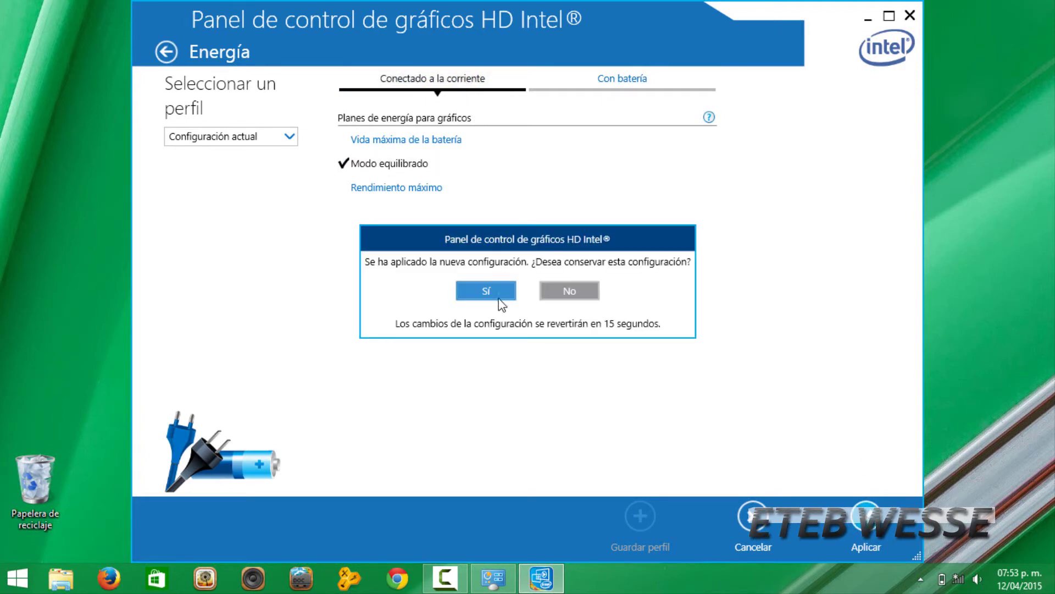
pyautogui.click(498, 295)
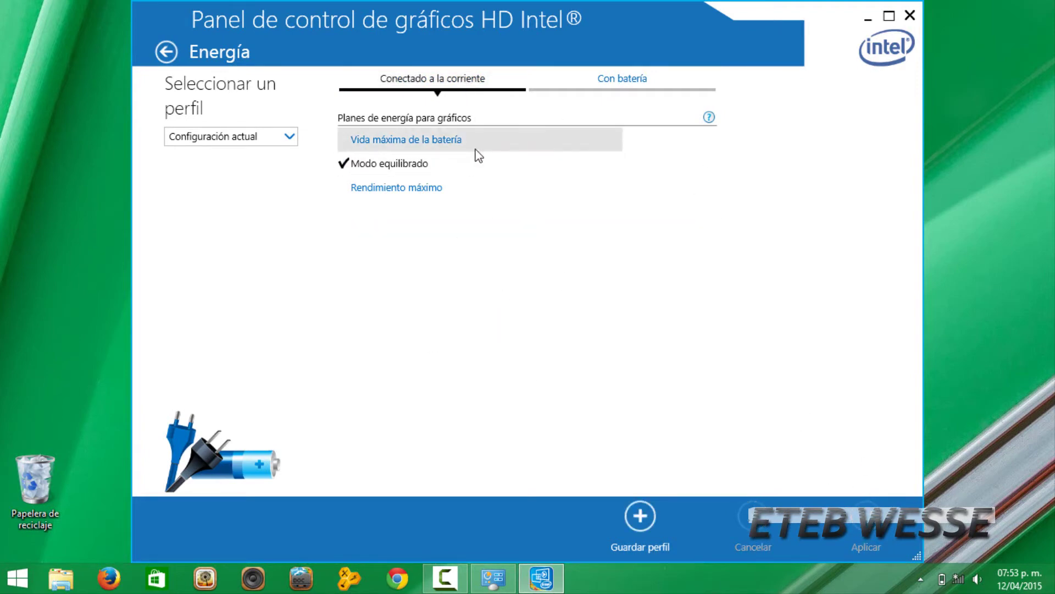
# - Review the 3D settings once more and close the Intel graphics control panel
pyautogui.click(166, 56)
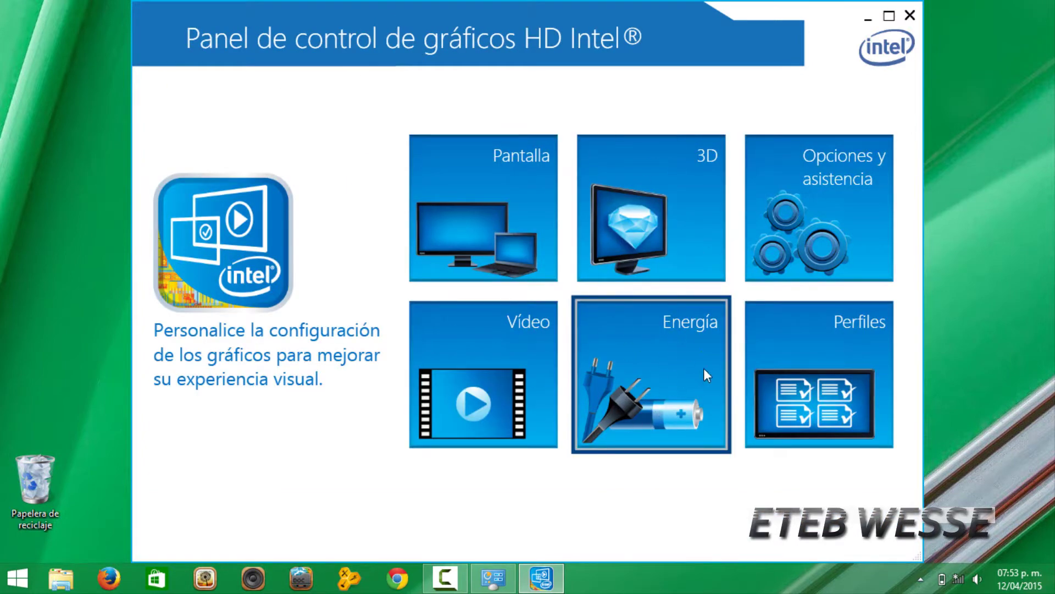
pyautogui.click(649, 215)
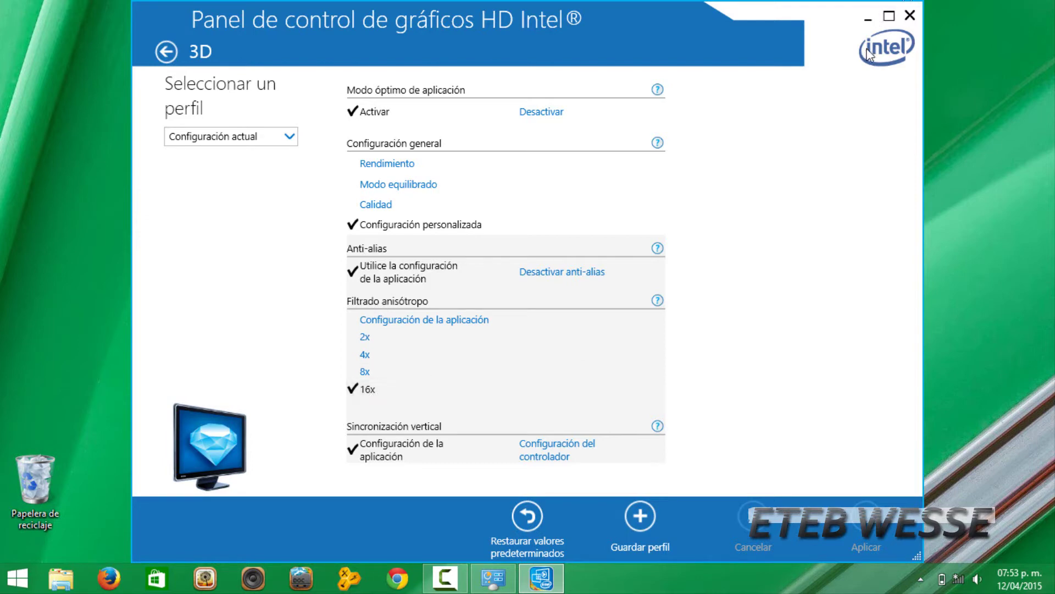
pyautogui.click(910, 18)
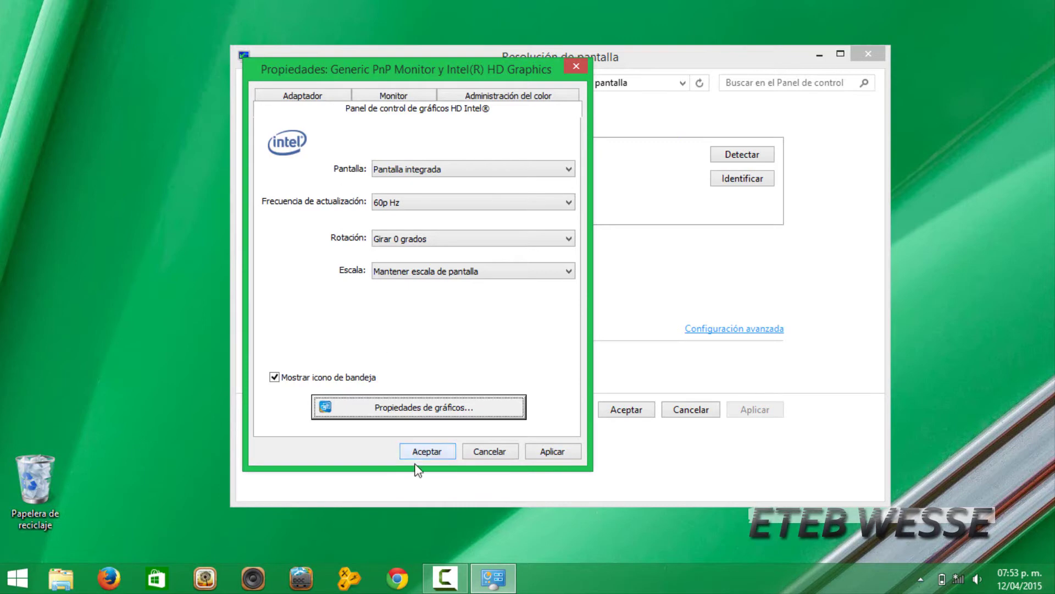
# - Apply and accept the monitor and adapter properties, and close the screen resolution window
pyautogui.click(550, 452)
pyautogui.click(436, 453)
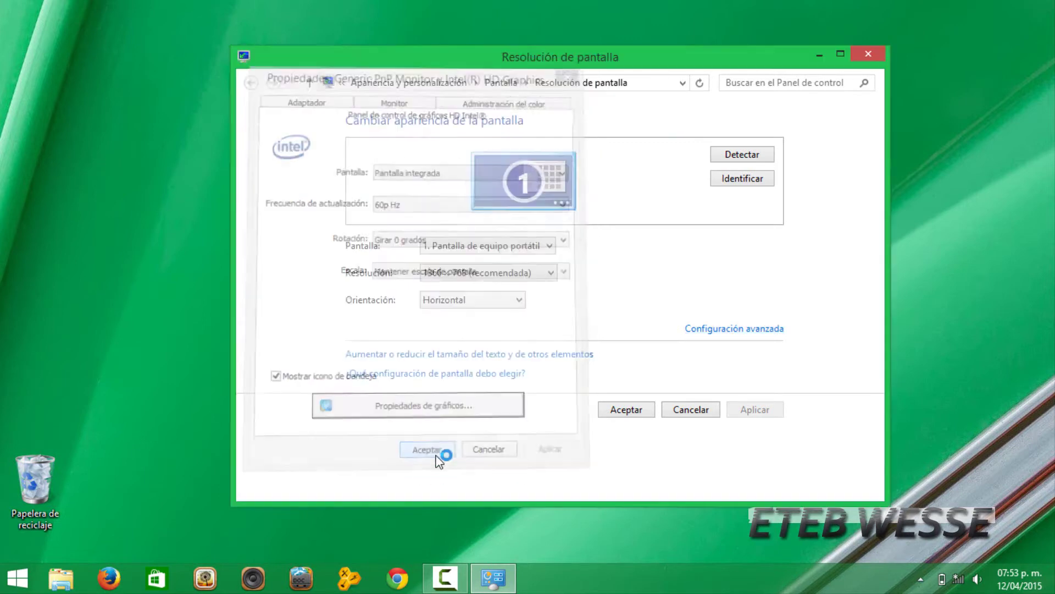
pyautogui.click(867, 53)
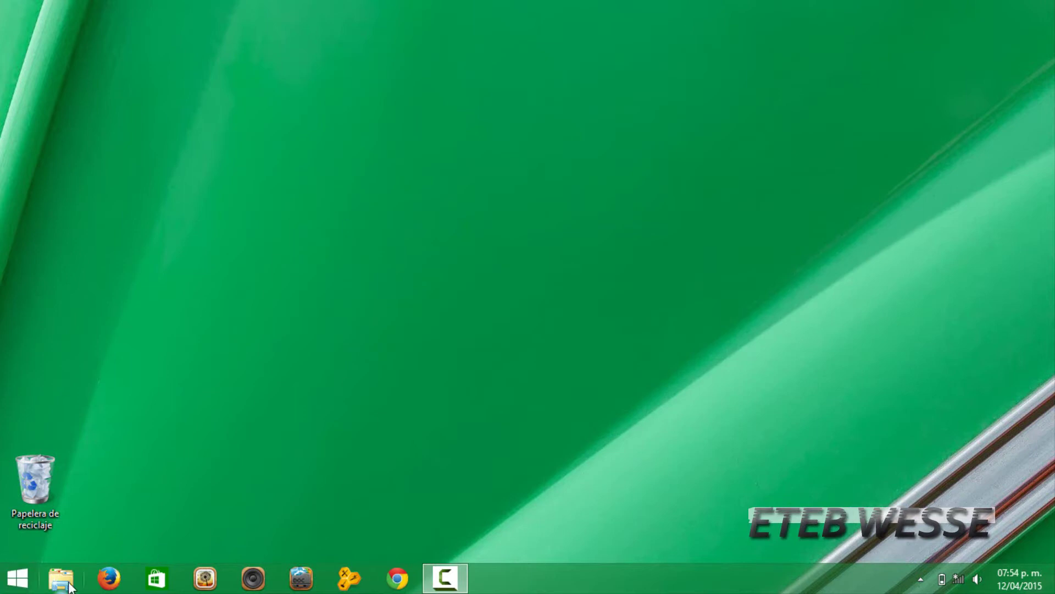
# - Open the system properties of Este equipo and bring up the performance options from the advanced system settings
pyautogui.click(62, 579)
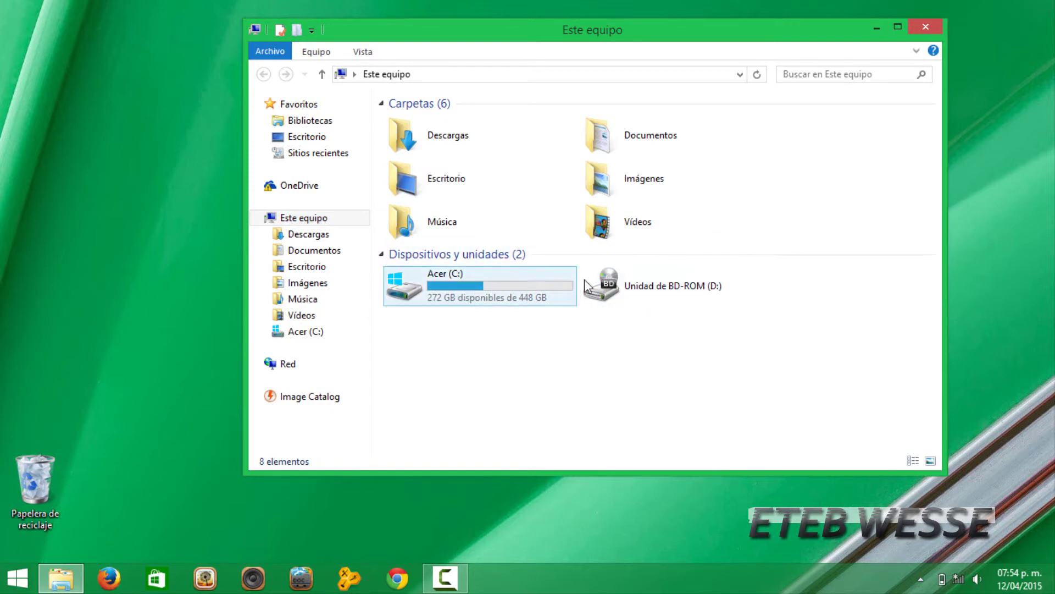
pyautogui.rightClick(284, 219)
pyautogui.rightClick(591, 366)
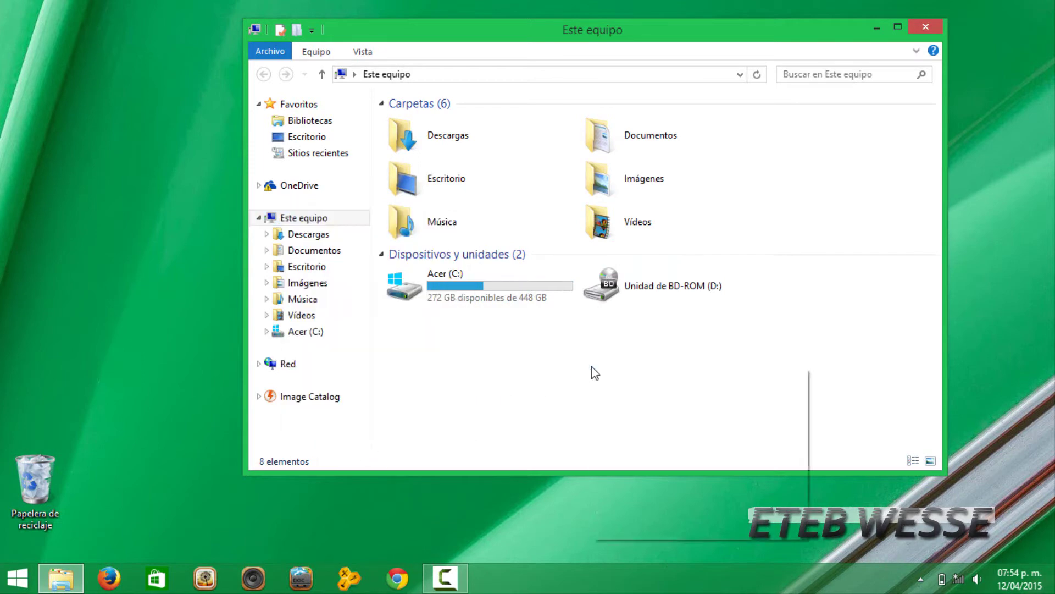
pyautogui.rightClick(592, 366)
pyautogui.click(663, 530)
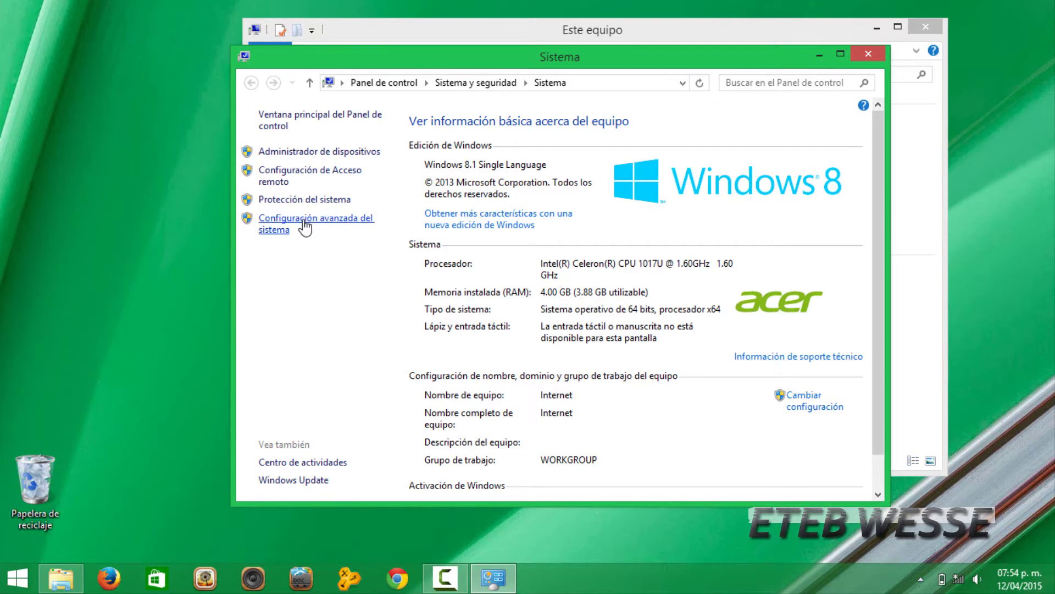
pyautogui.click(270, 228)
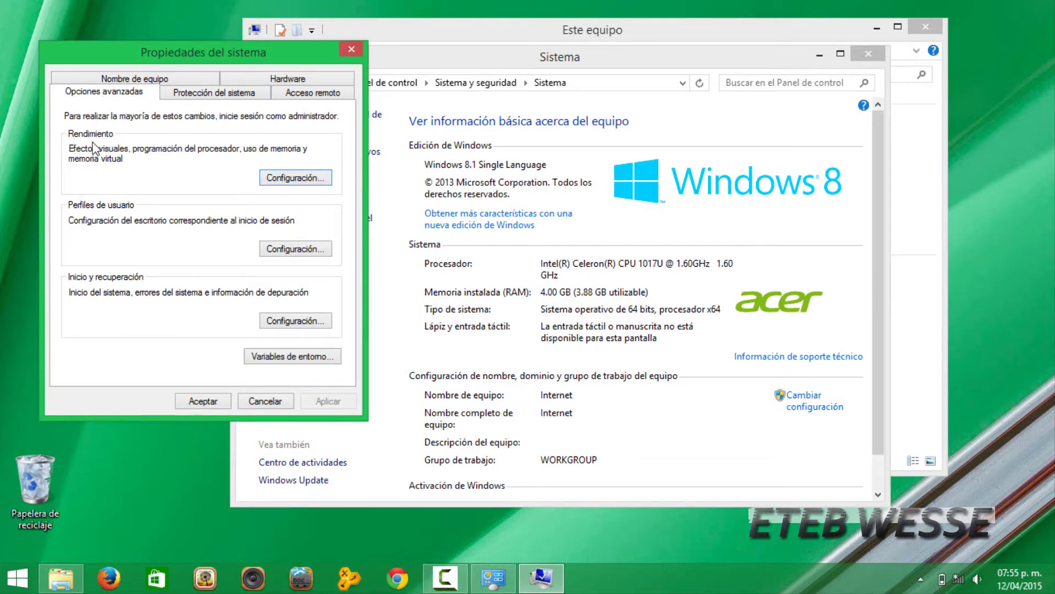
pyautogui.click(297, 182)
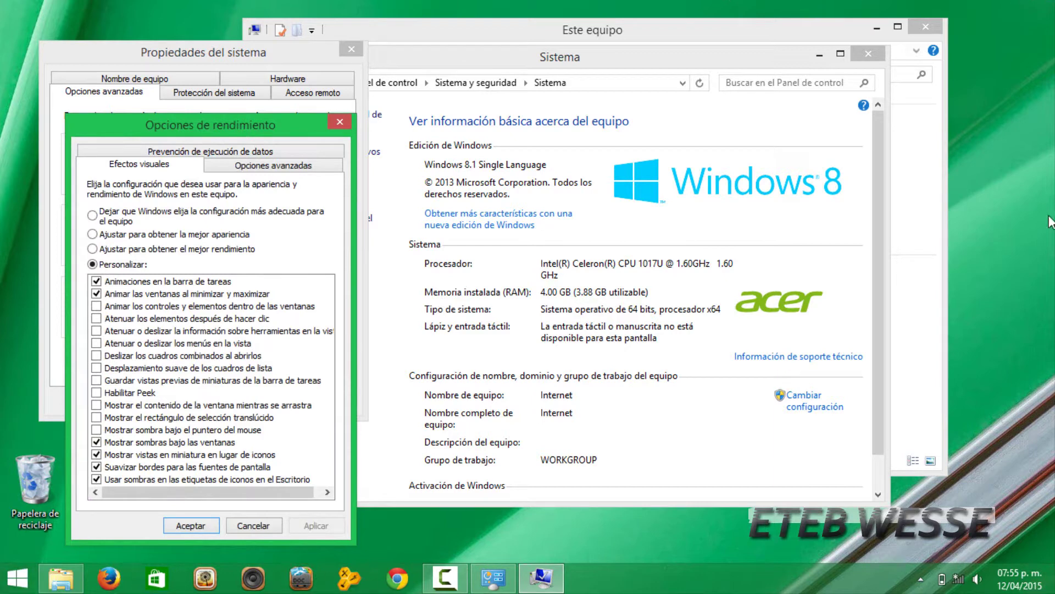
# - Set the visual effects to best performance plus taskbar and window minimize/maximize animations, window shadows, thumbnails, font edge smoothing and desktop icon label shadows
pyautogui.click(283, 251)
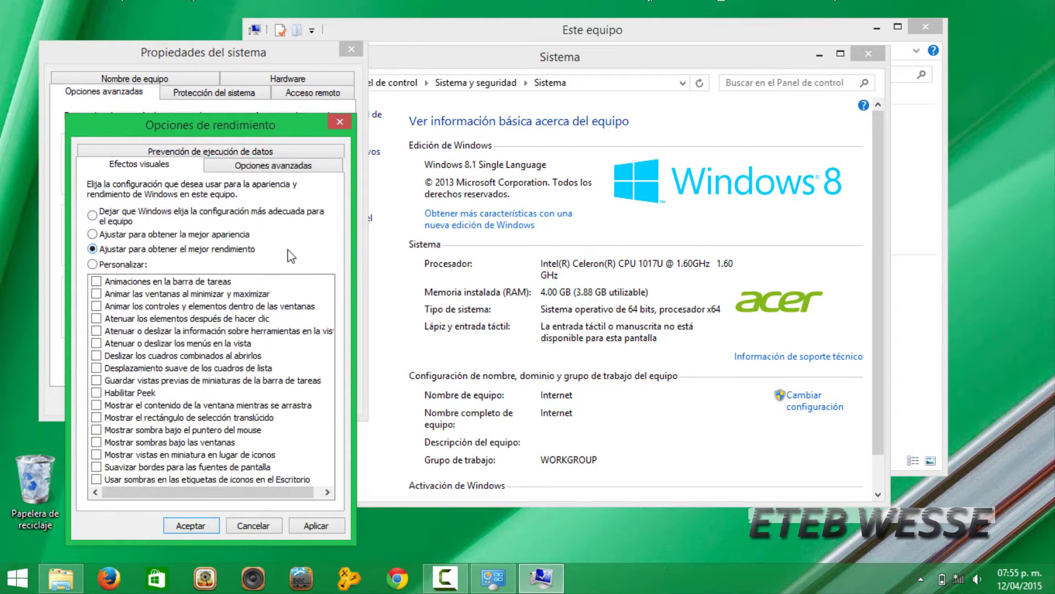
pyautogui.click(96, 281)
pyautogui.click(96, 293)
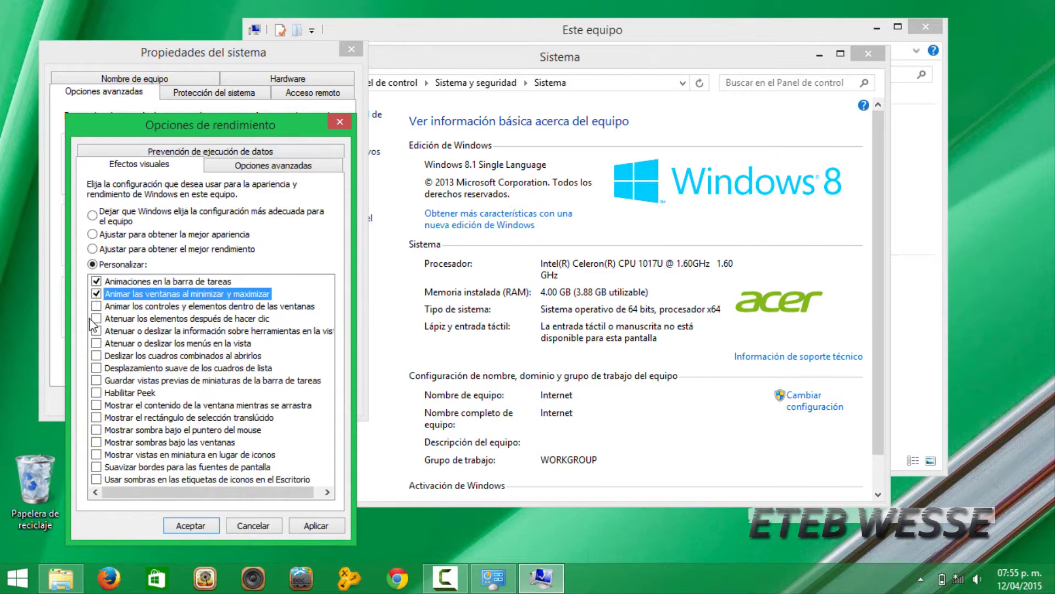
pyautogui.click(96, 478)
pyautogui.click(96, 454)
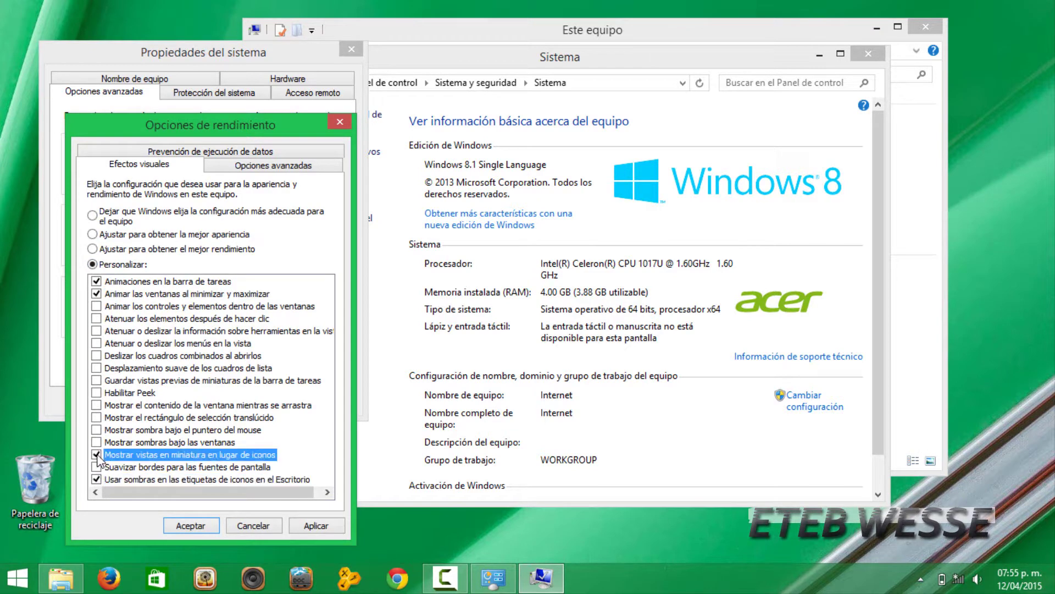
pyautogui.click(96, 466)
pyautogui.click(96, 442)
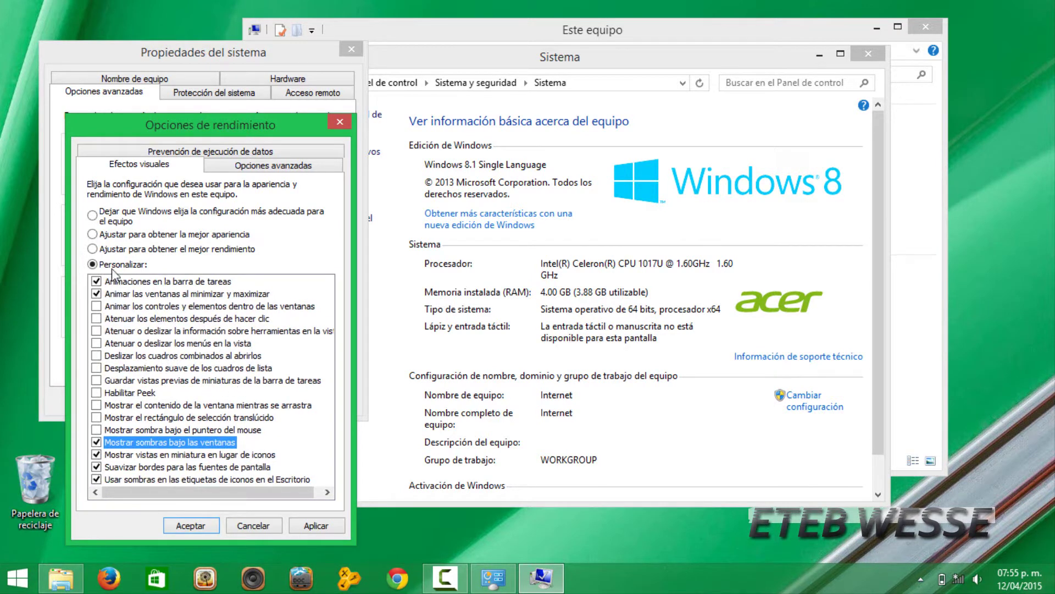
# - Enable all the remaining visual effects, from animated window controls to the mouse pointer shadow, and apply them
pyautogui.click(97, 306)
pyautogui.click(96, 318)
pyautogui.click(97, 330)
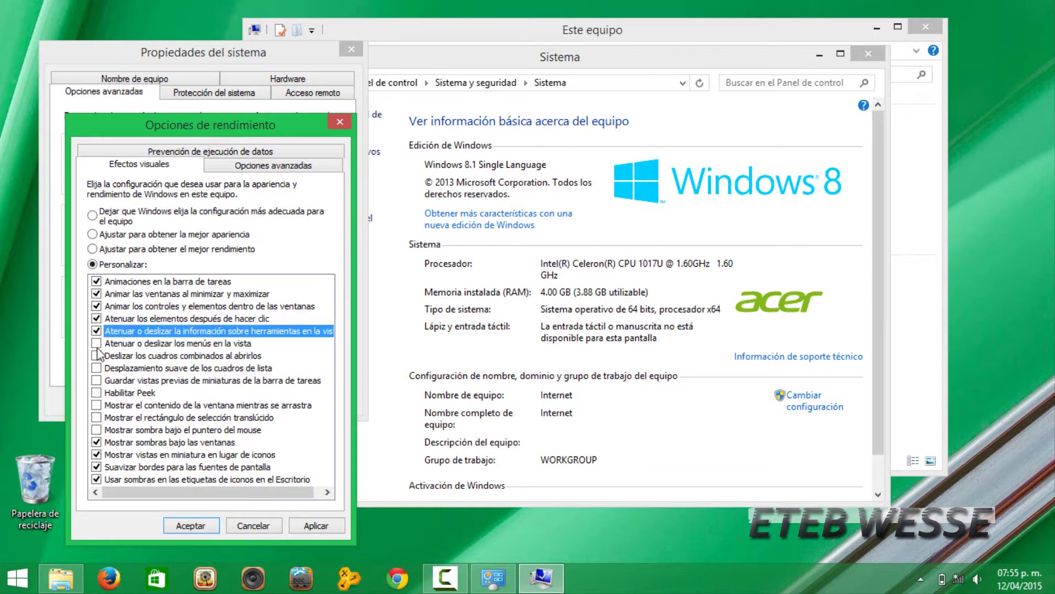
pyautogui.click(96, 343)
pyautogui.click(96, 355)
pyautogui.click(97, 367)
pyautogui.click(97, 379)
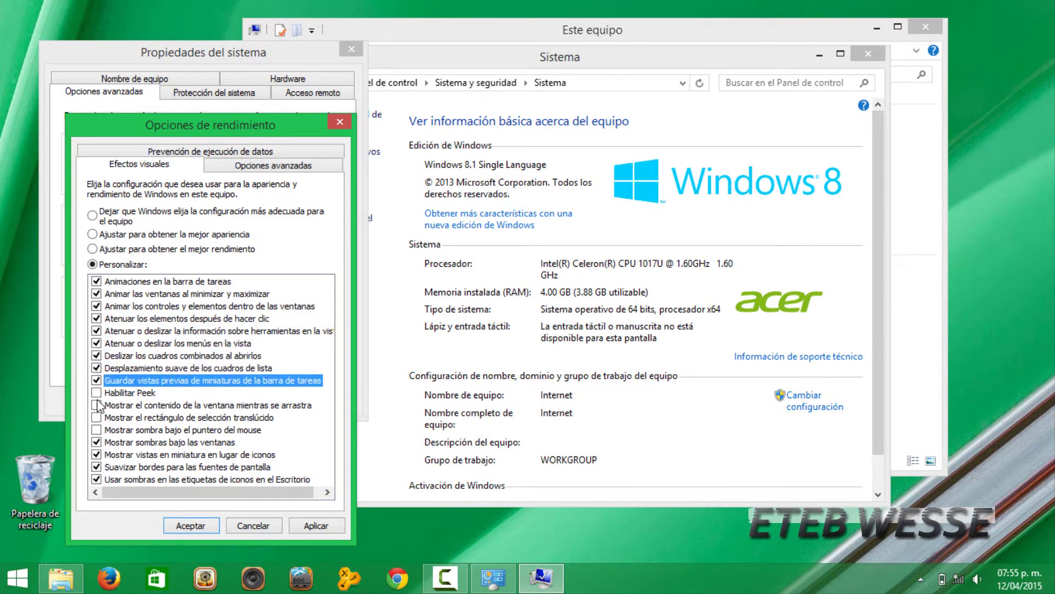
pyautogui.click(96, 392)
pyautogui.click(96, 405)
pyautogui.click(96, 417)
pyautogui.click(97, 429)
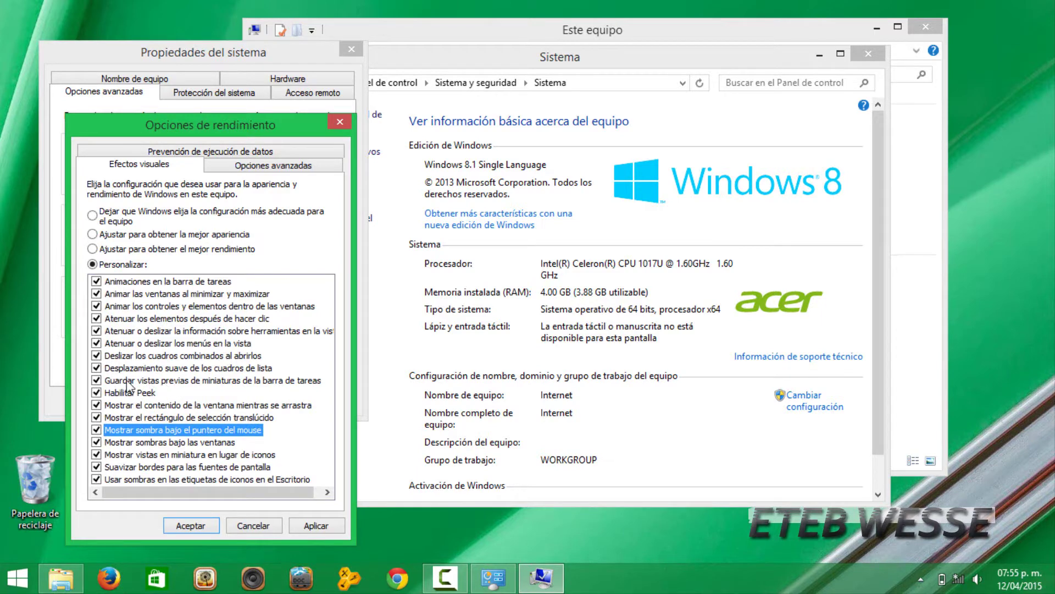
pyautogui.click(312, 527)
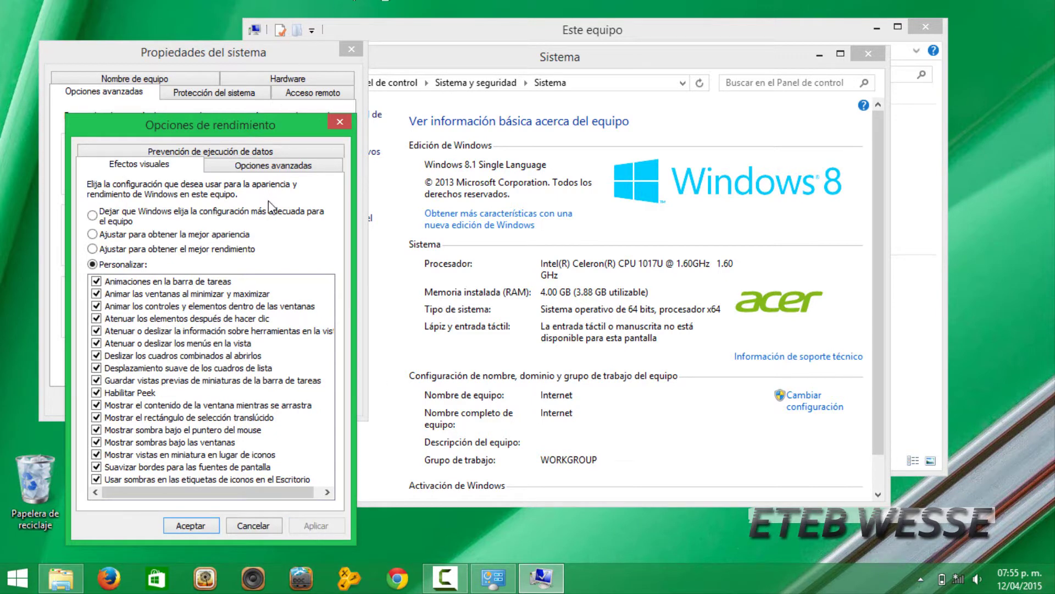
# - Disable the ten visual effects from Animar los controles through Mostrar sombra bajo el puntero del mouse, and apply the selection
pyautogui.click(96, 306)
pyautogui.click(96, 318)
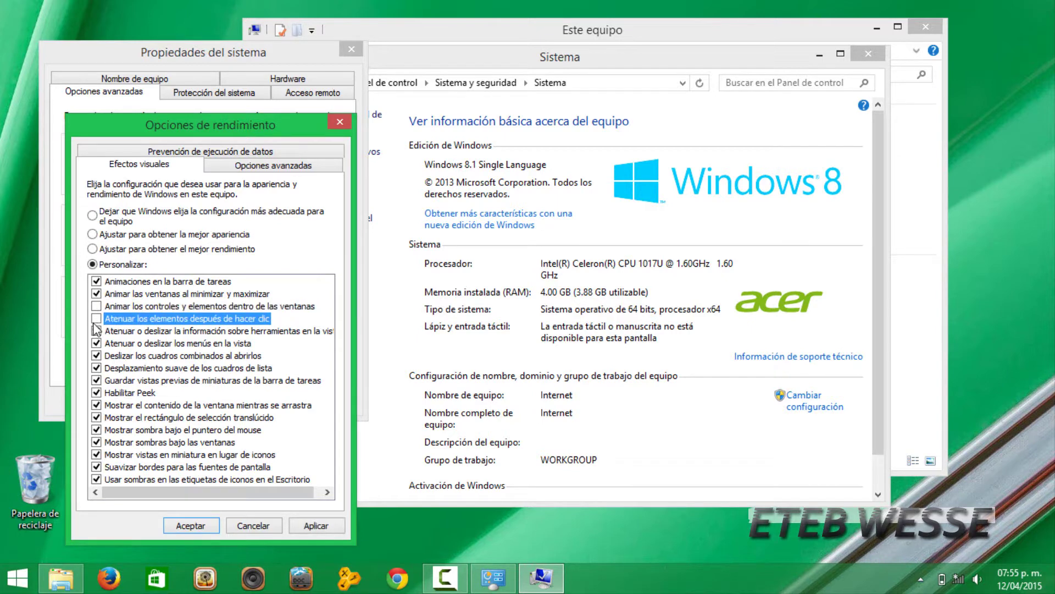
pyautogui.click(96, 343)
pyautogui.click(97, 331)
pyautogui.click(96, 356)
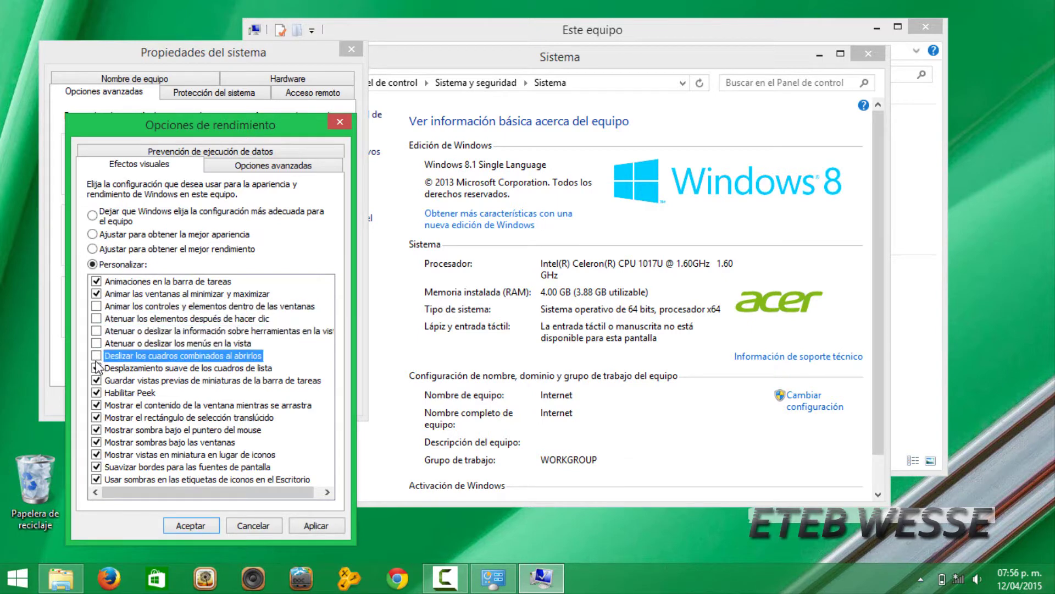
pyautogui.click(96, 368)
pyautogui.click(96, 381)
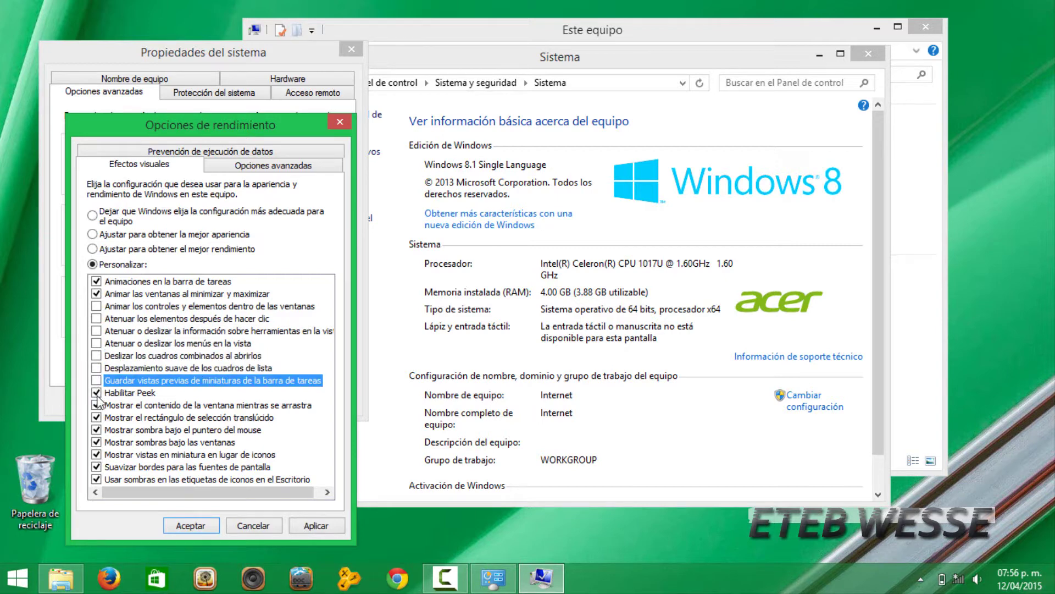
pyautogui.click(97, 392)
pyautogui.click(97, 417)
pyautogui.click(96, 405)
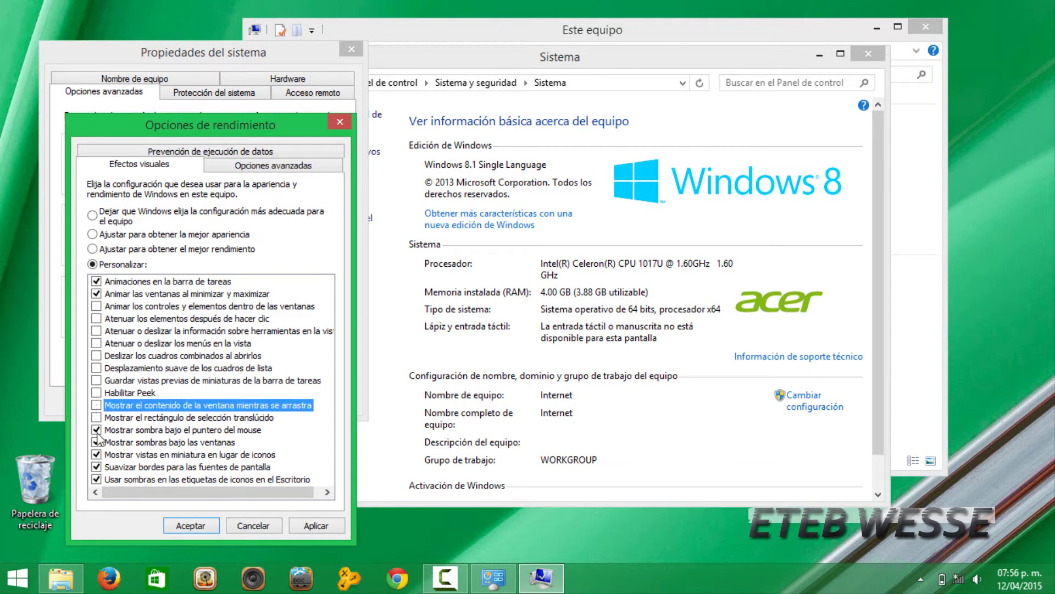
pyautogui.click(96, 430)
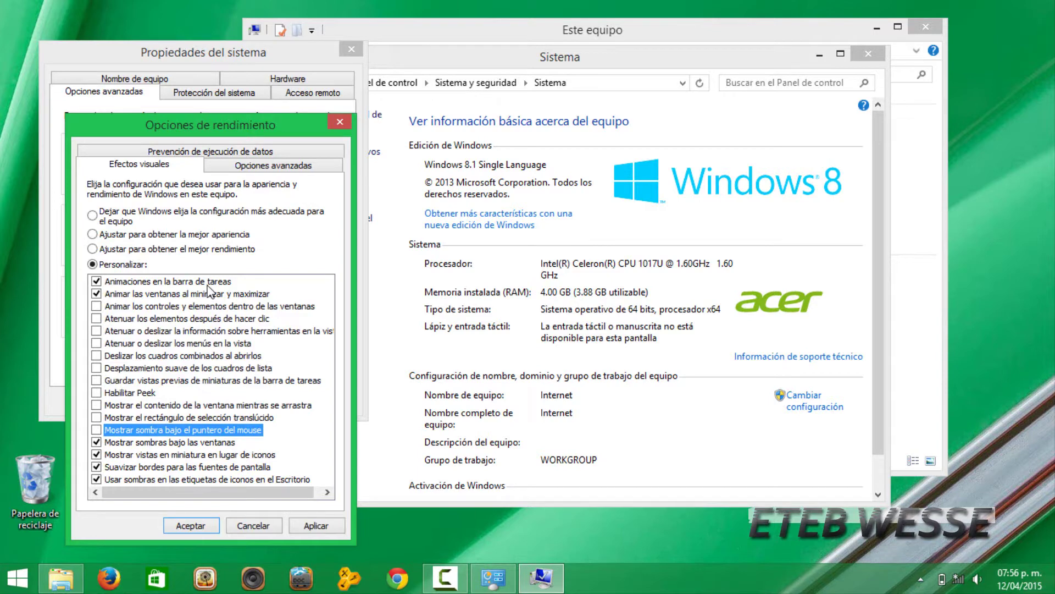
pyautogui.click(96, 356)
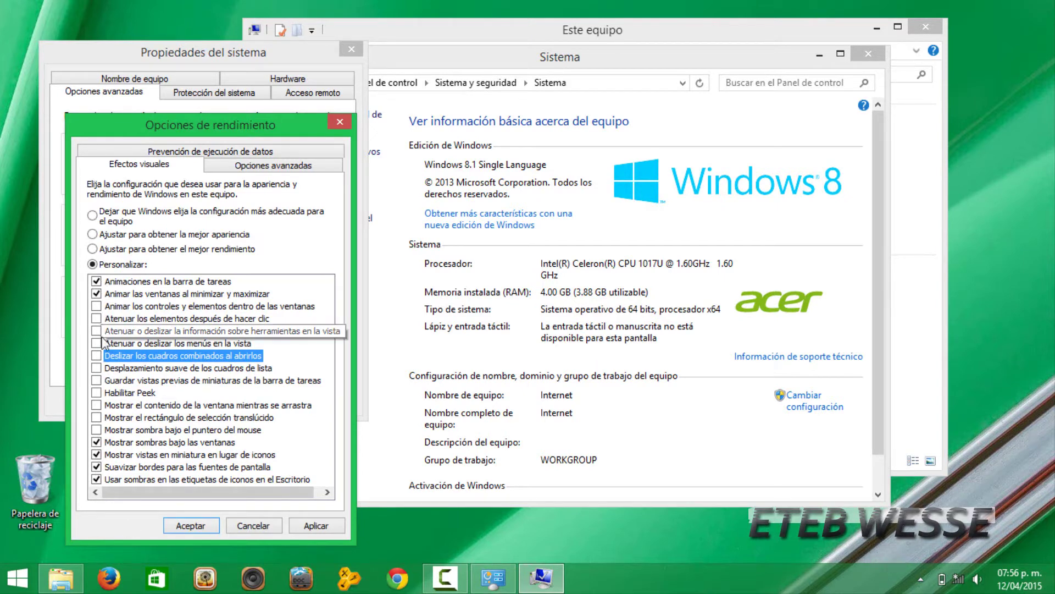
pyautogui.click(315, 530)
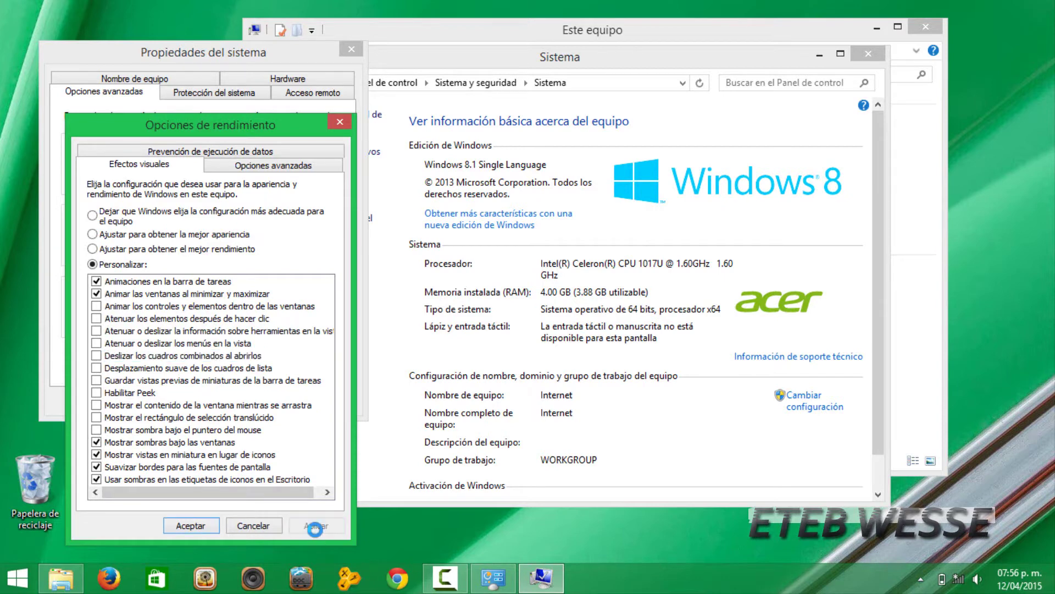
pyautogui.click(497, 45)
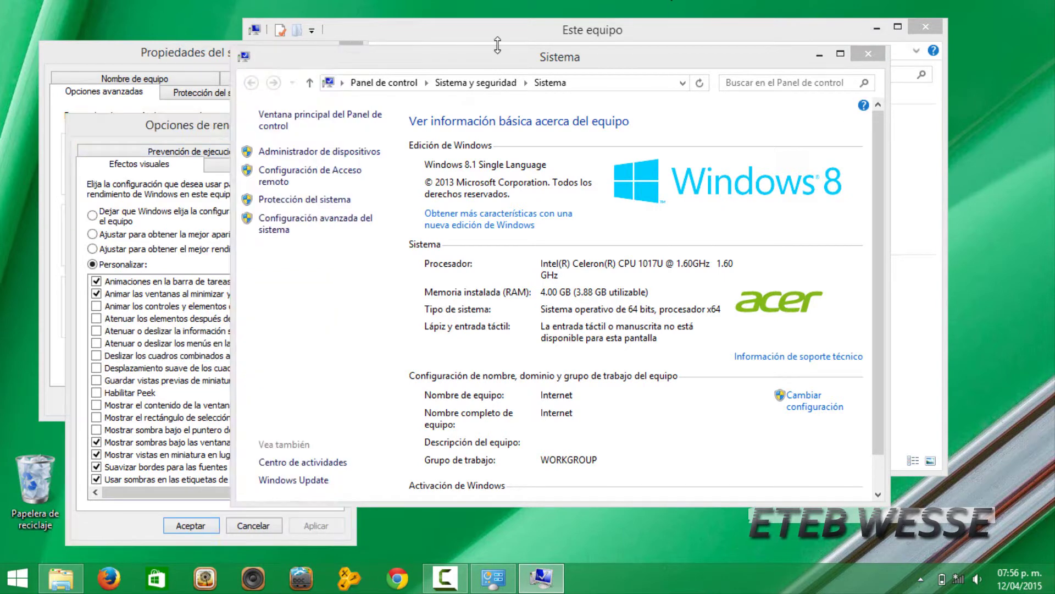
pyautogui.click(202, 54)
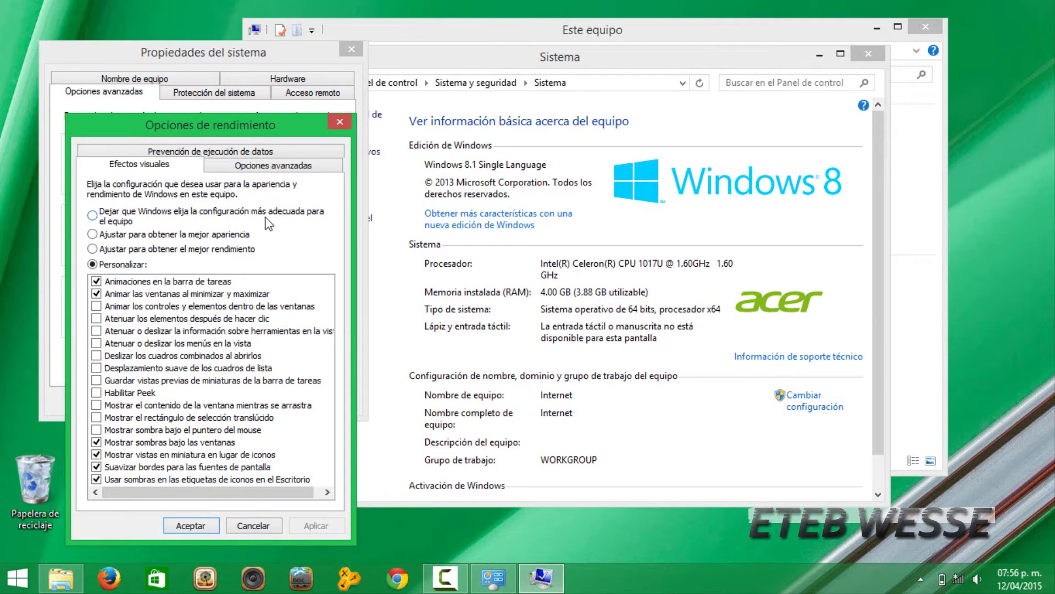
# - Reset the effects to best performance, re-enable taskbar and window animations, window shadows, thumbnails, font smoothing and icon label shadows, and apply
pyautogui.click(170, 249)
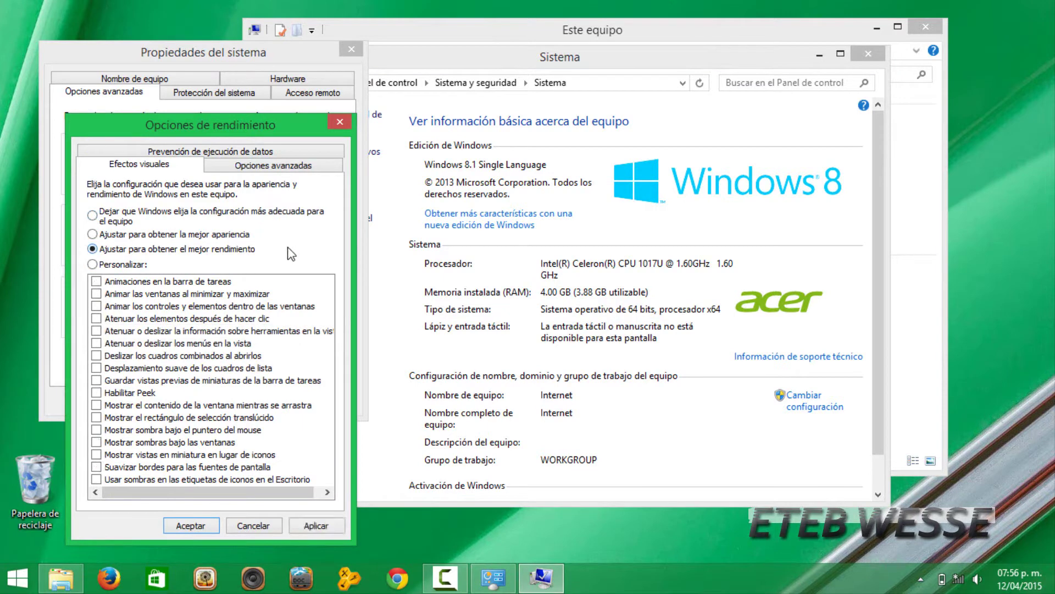
pyautogui.click(92, 265)
pyautogui.click(102, 282)
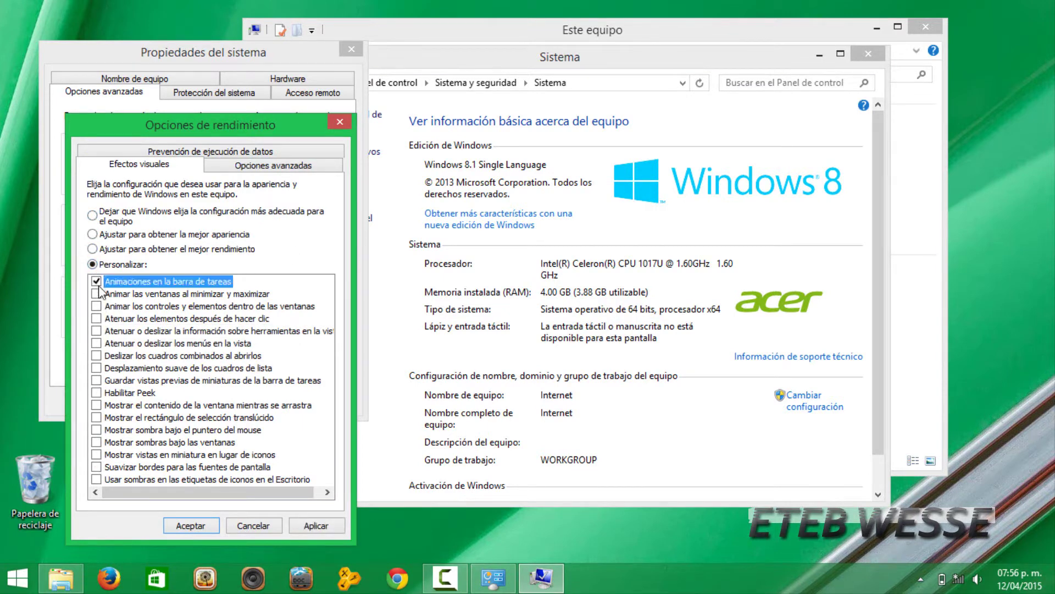
pyautogui.click(102, 294)
pyautogui.click(99, 469)
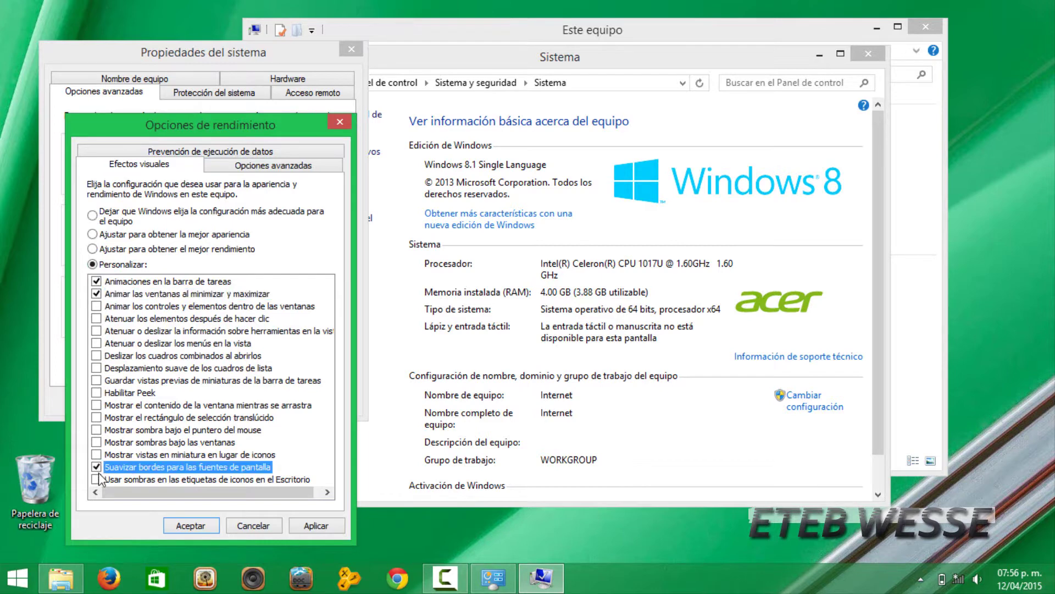
pyautogui.click(96, 478)
pyautogui.click(97, 442)
pyautogui.click(97, 454)
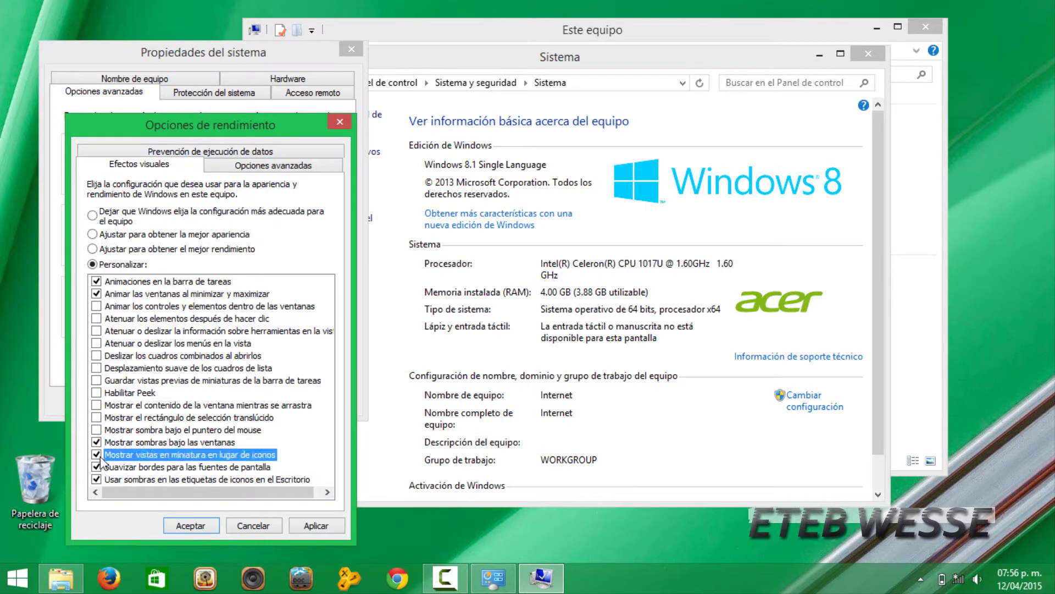
pyautogui.click(303, 526)
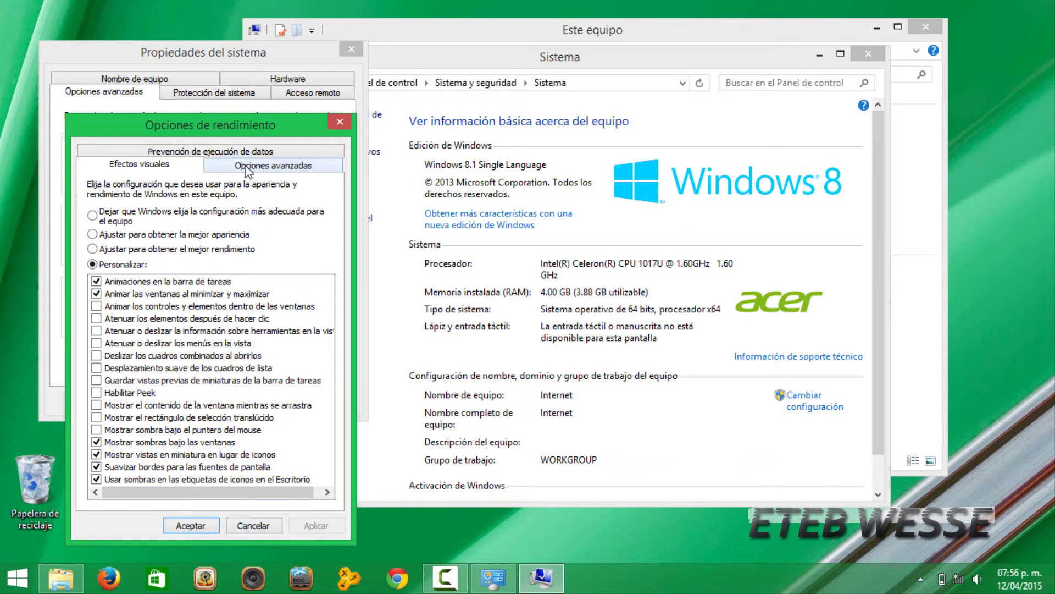
# - In the advanced performance options, prioritize Programas for the processor and open the virtual memory settings with automatic paging file management off
pyautogui.click(249, 169)
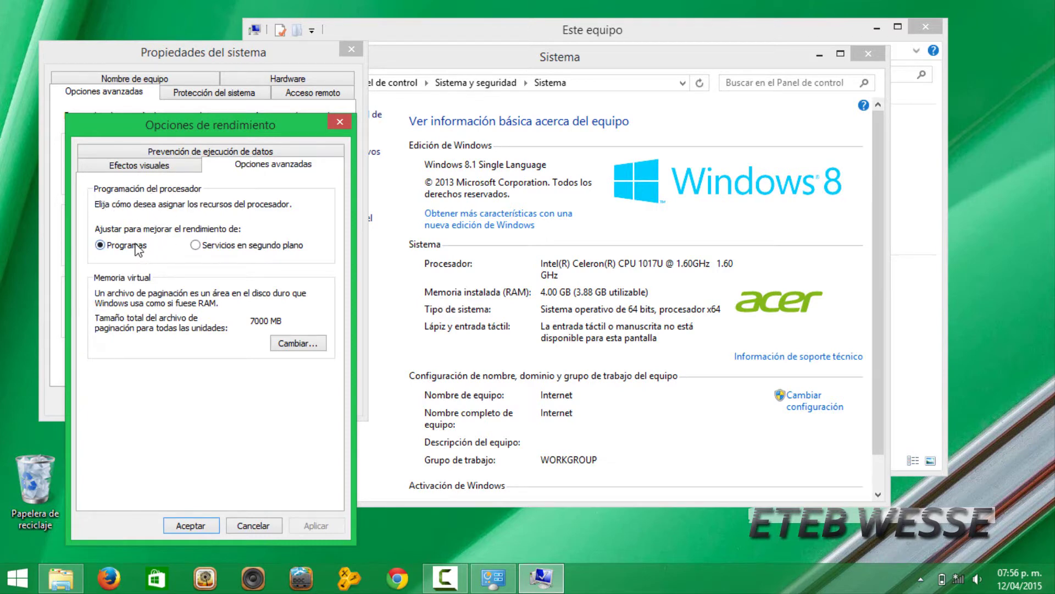
pyautogui.click(101, 246)
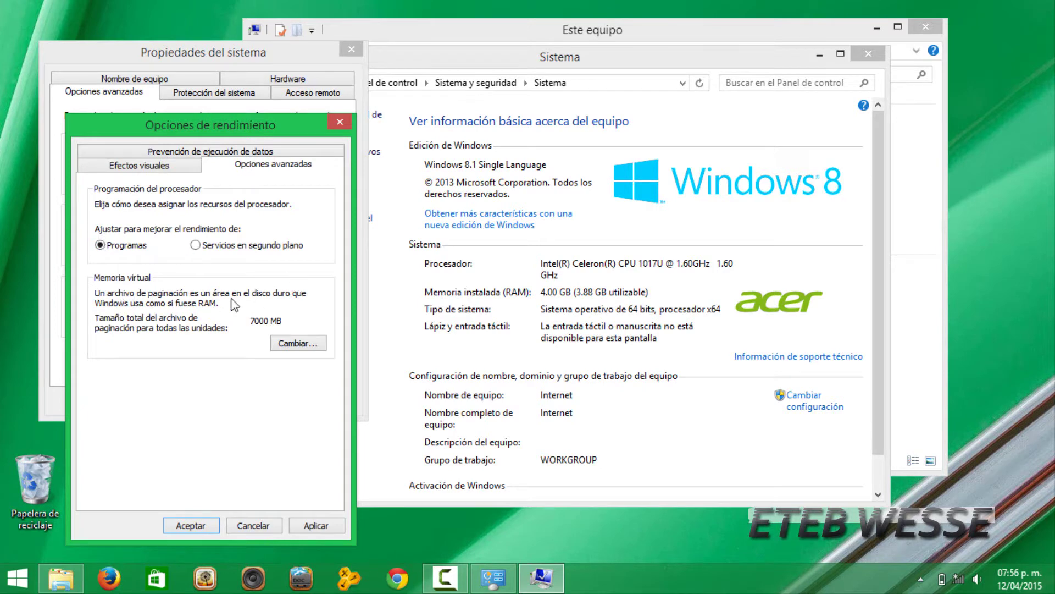
pyautogui.click(298, 344)
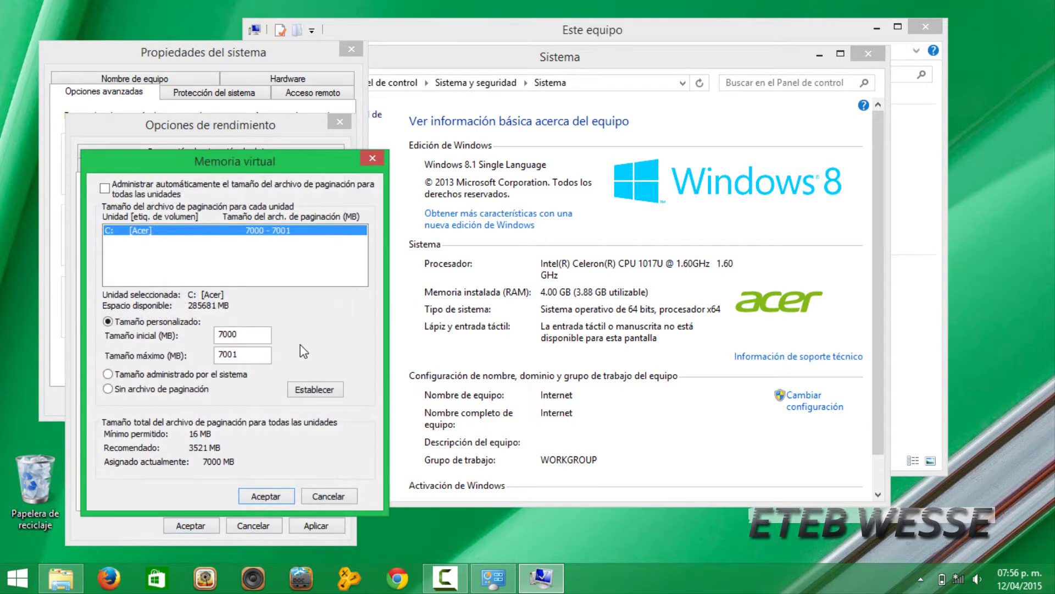
pyautogui.click(104, 189)
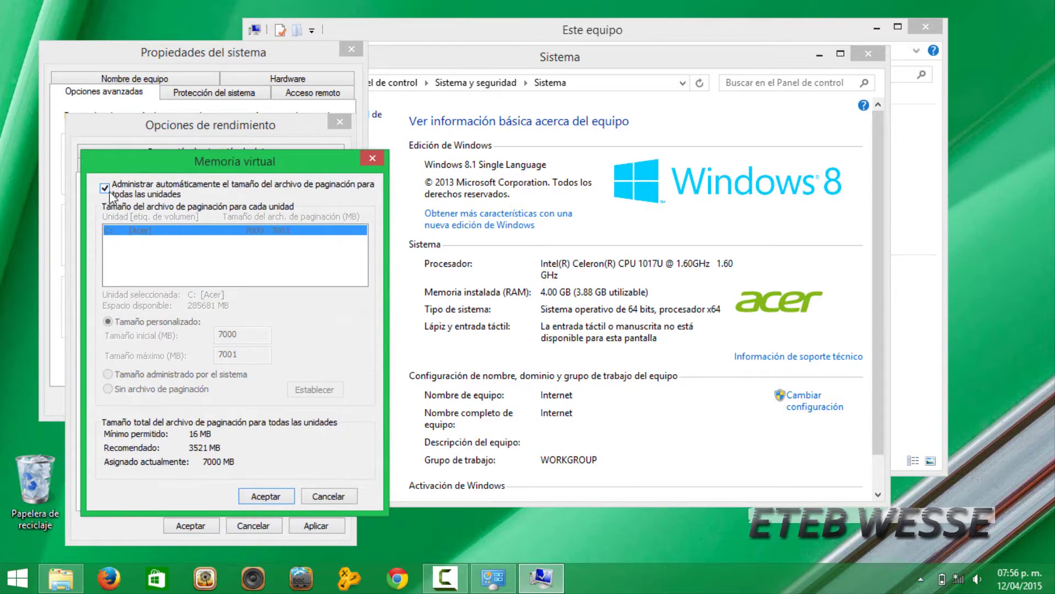
pyautogui.click(104, 190)
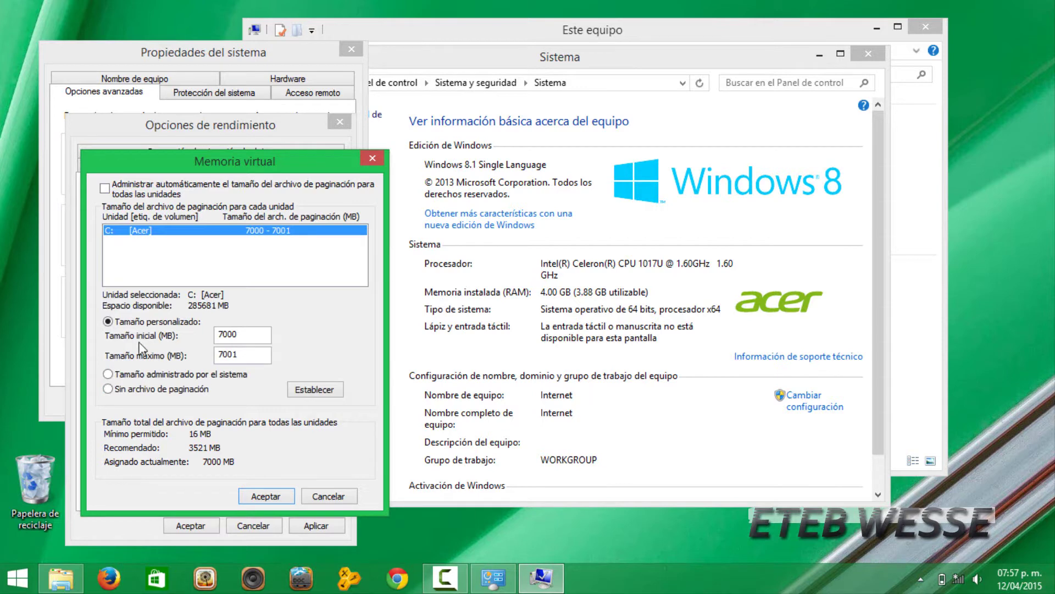
# - Set drive C's custom paging file size to 7000 MB initial and 7001 MB maximum, and accept the virtual memory and performance options
pyautogui.doubleClick(250, 333)
pyautogui.click(257, 334)
pyautogui.doubleClick(246, 333)
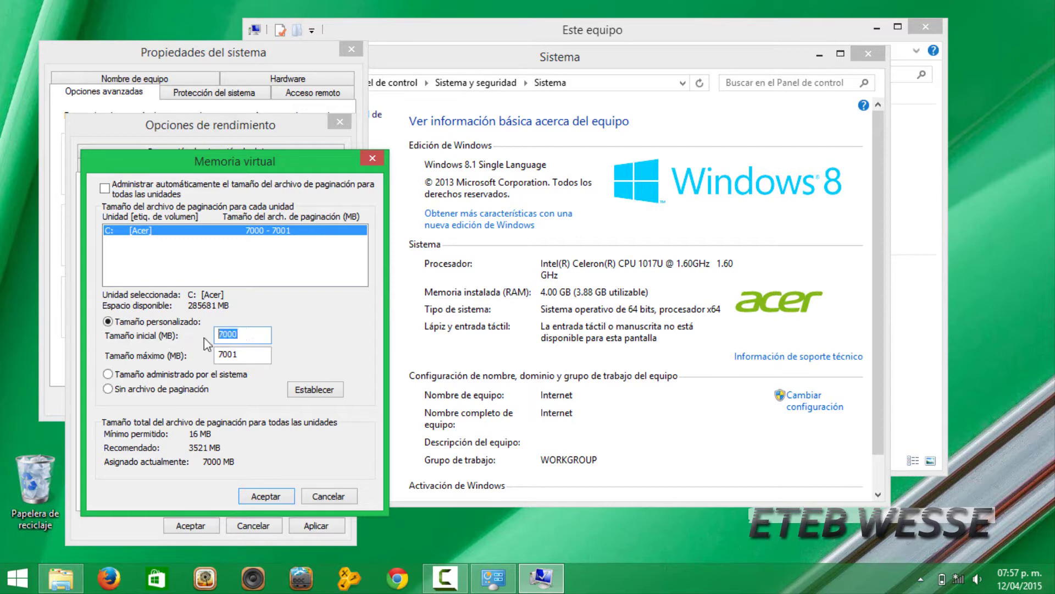
pyautogui.click(249, 334)
pyautogui.click(240, 356)
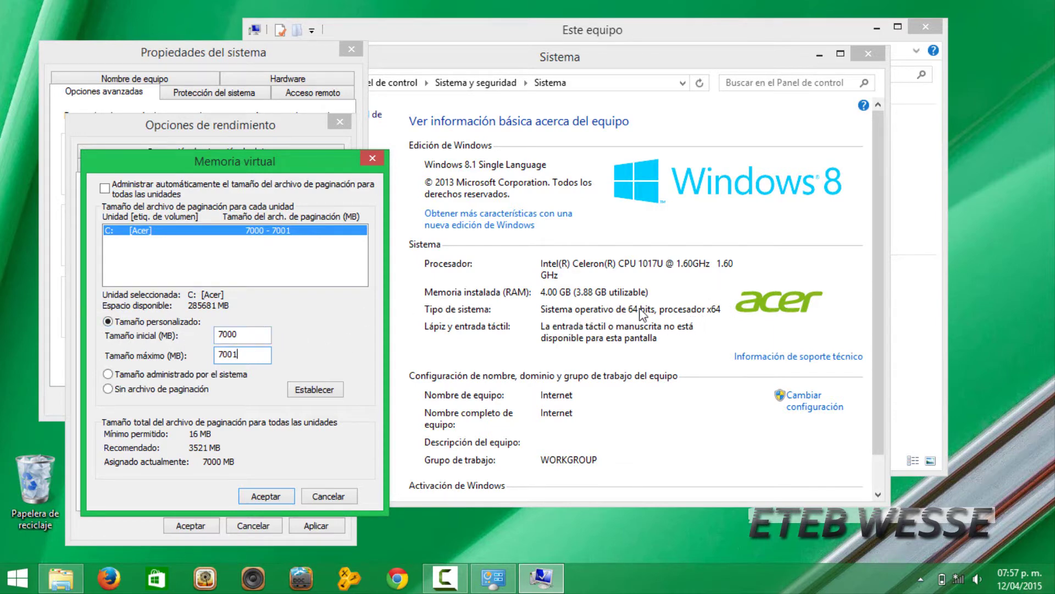
pyautogui.click(256, 338)
pyautogui.moveTo(243, 337); pyautogui.dragTo(206, 359)
pyautogui.click(237, 355)
pyautogui.click(305, 390)
pyautogui.click(266, 495)
pyautogui.click(190, 525)
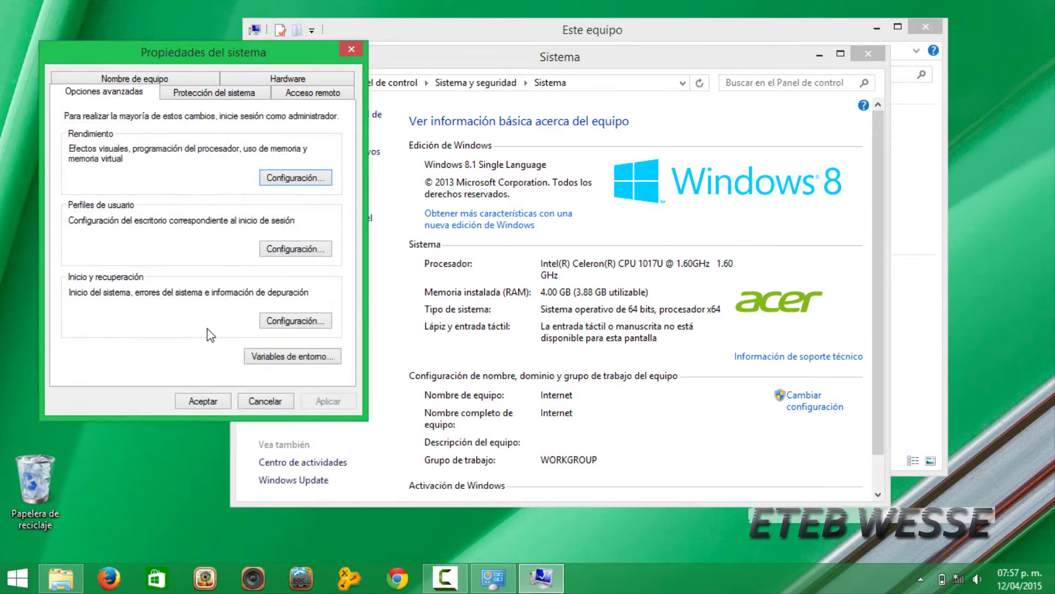
# - Accept the system properties and close the Sistema and Este equipo windows
pyautogui.click(203, 400)
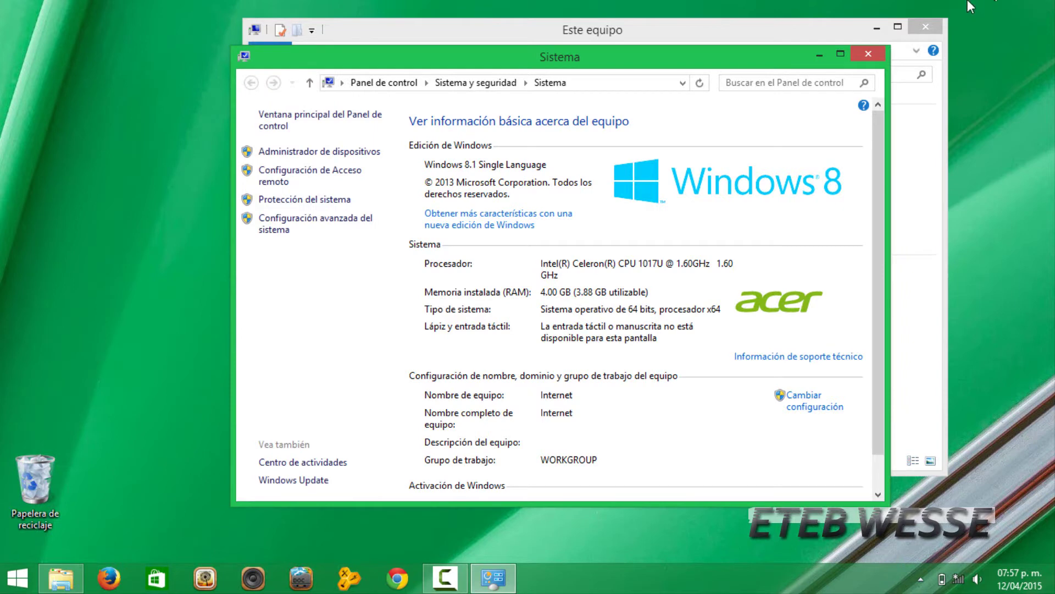
pyautogui.click(866, 55)
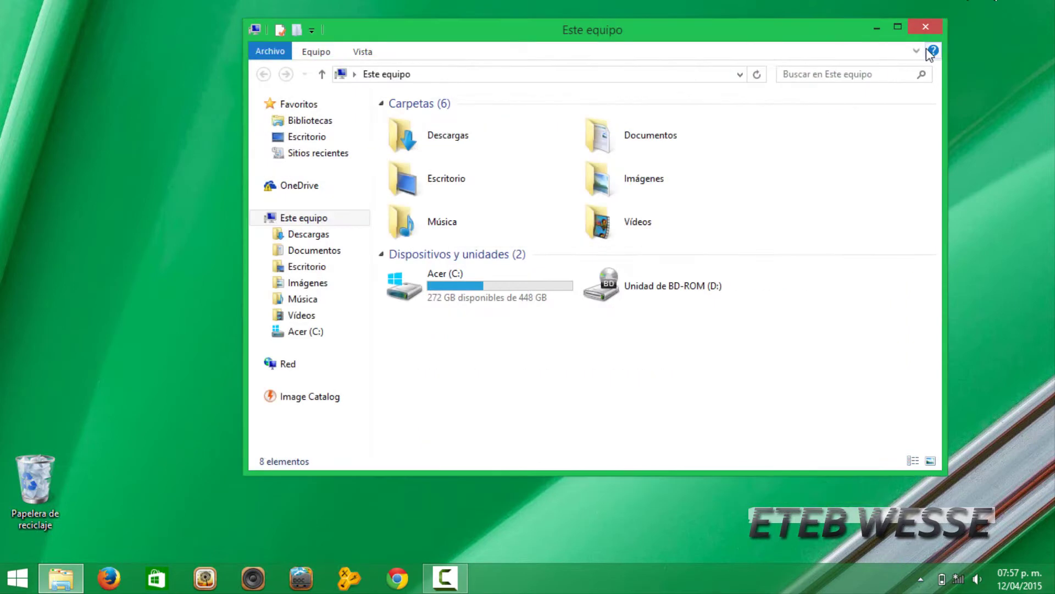
pyautogui.click(928, 27)
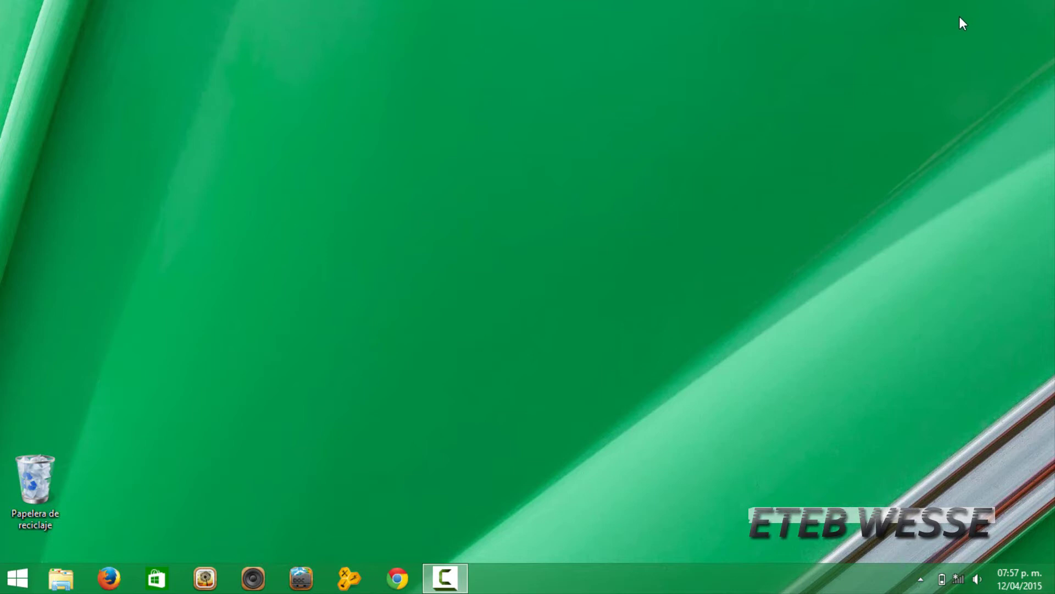
# - Open the system-wide search from the desktop
pyautogui.moveTo(1048, 2)
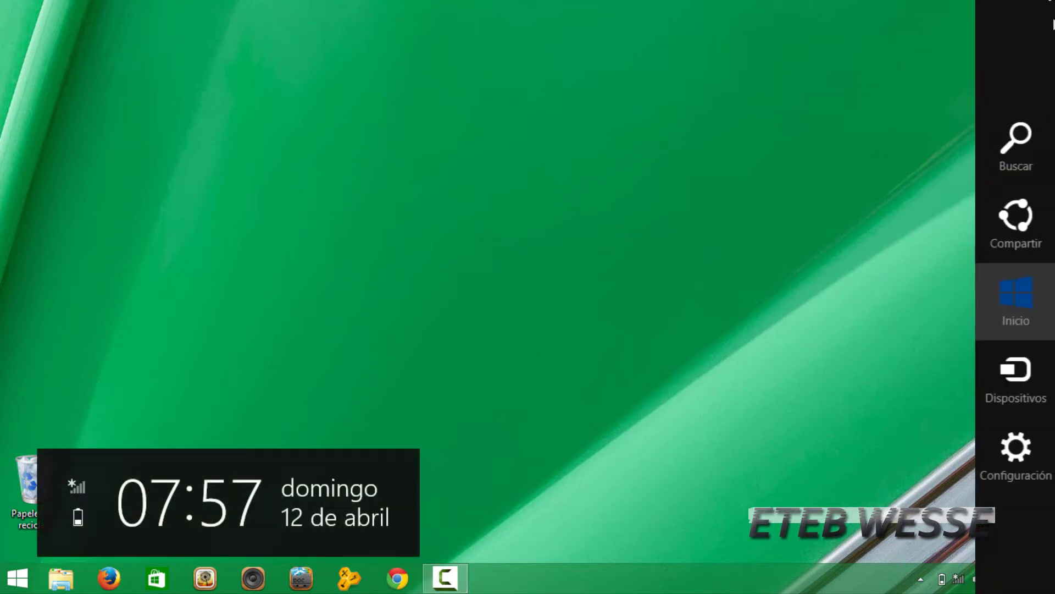
pyautogui.click(1033, 144)
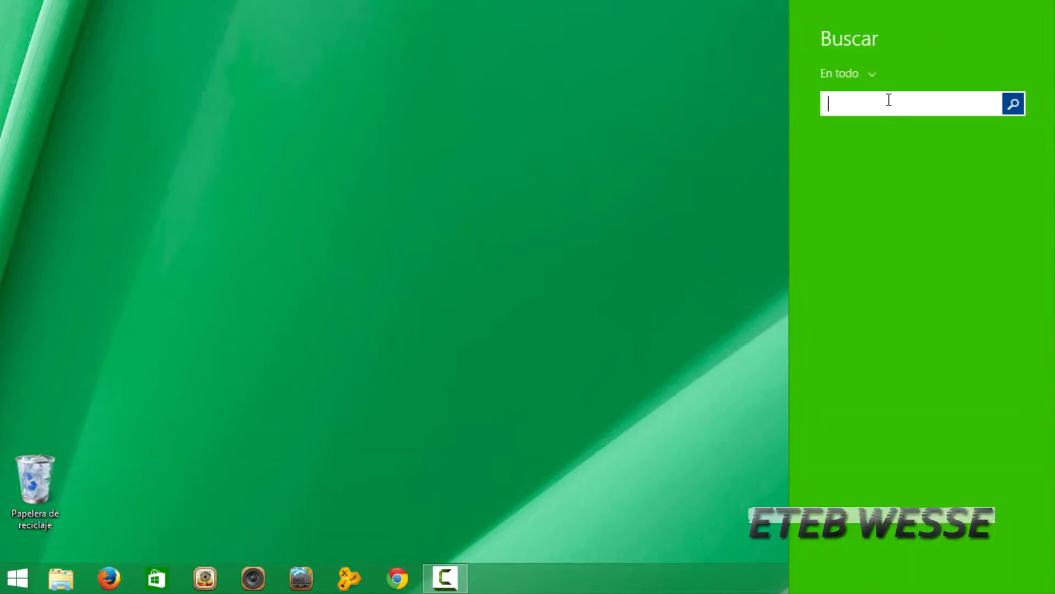
pyautogui.write('sei')
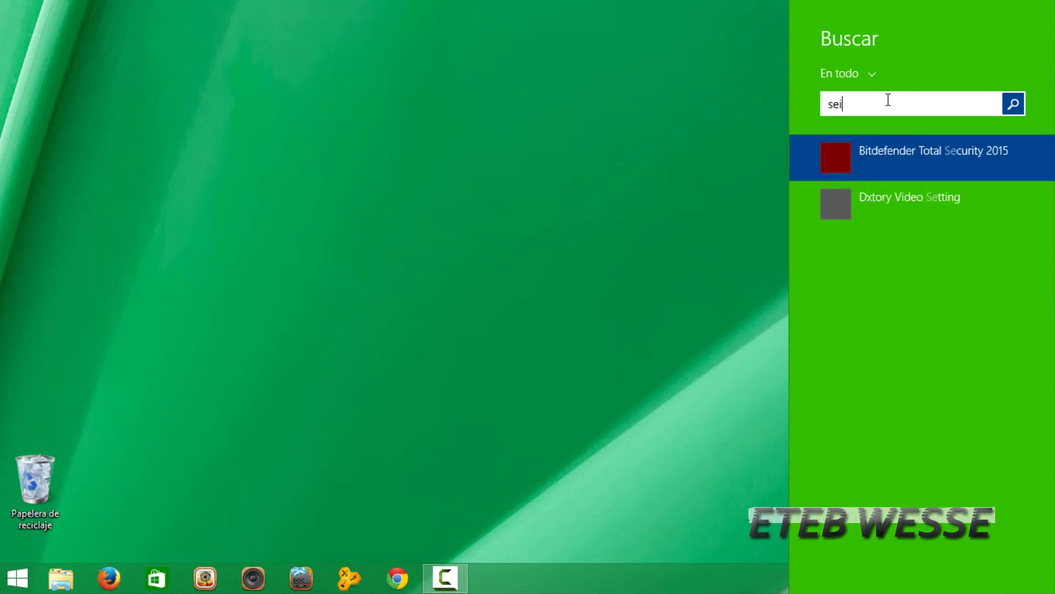
pyautogui.write('ver')
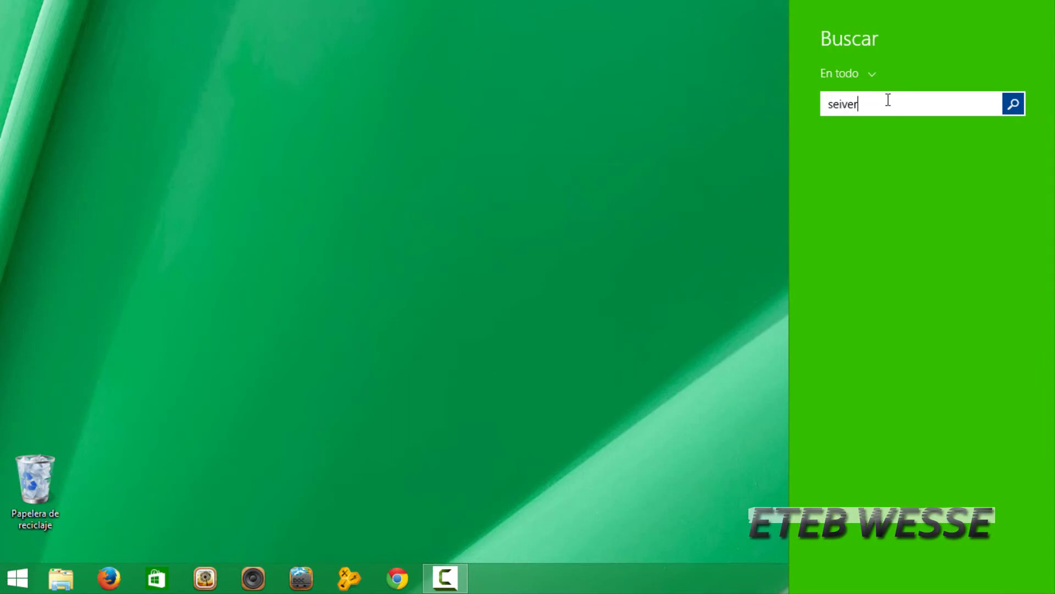
pyautogui.press('BackSpace')
pyautogui.press('BackSpace')
pyautogui.press('BackSpace')
pyautogui.press('BackSpace')
pyautogui.press('BackSpace')
pyautogui.press('BackSpace')
# - Search for driver and open Driver Booster 2, dismiss its failed-analysis alert, and close the program
pyautogui.write('driver')
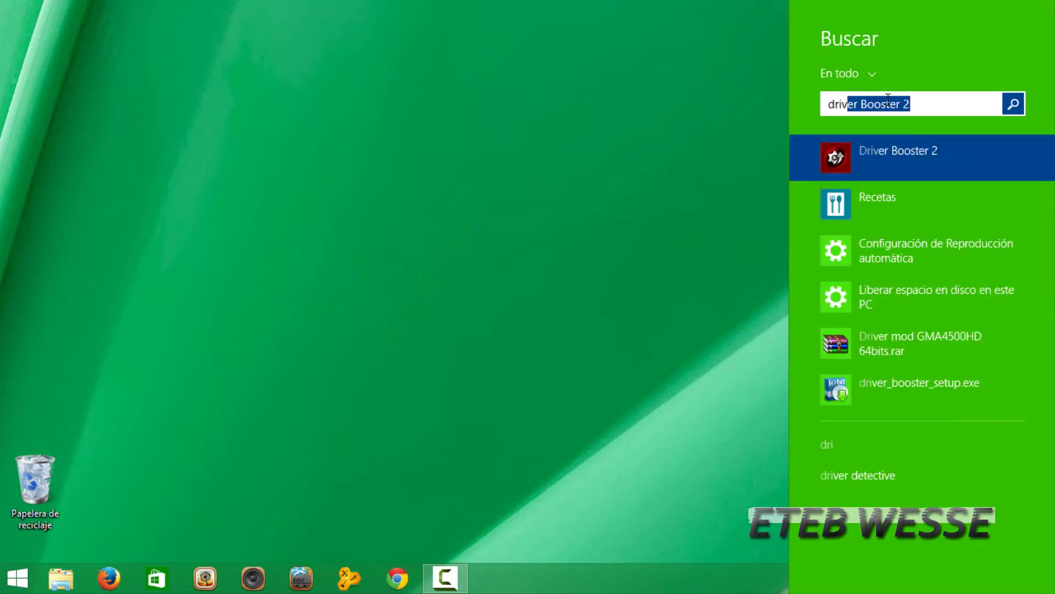
pyautogui.press('Return')
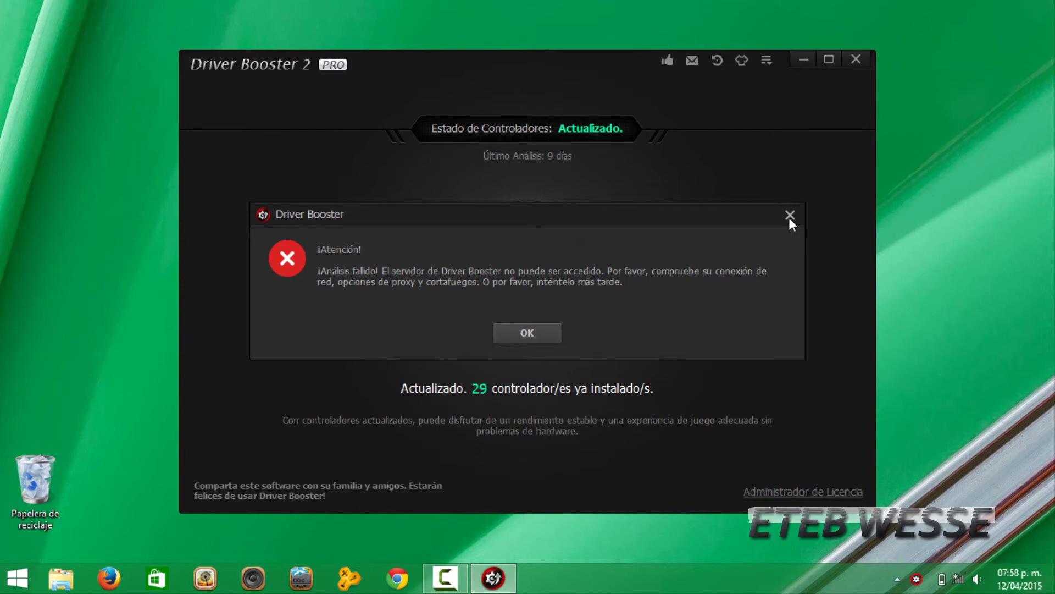
pyautogui.click(525, 337)
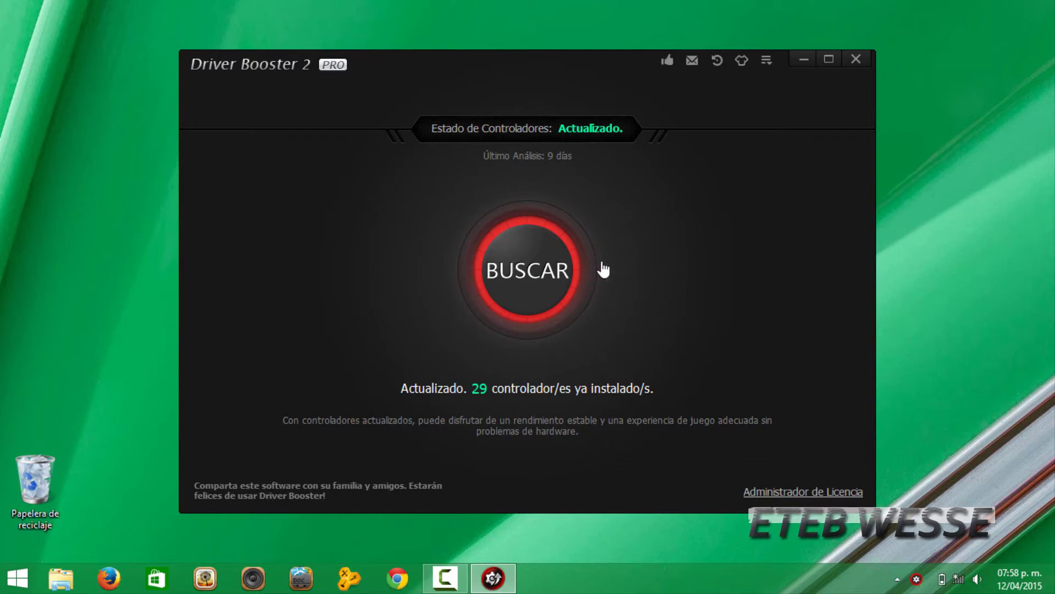
pyautogui.click(857, 58)
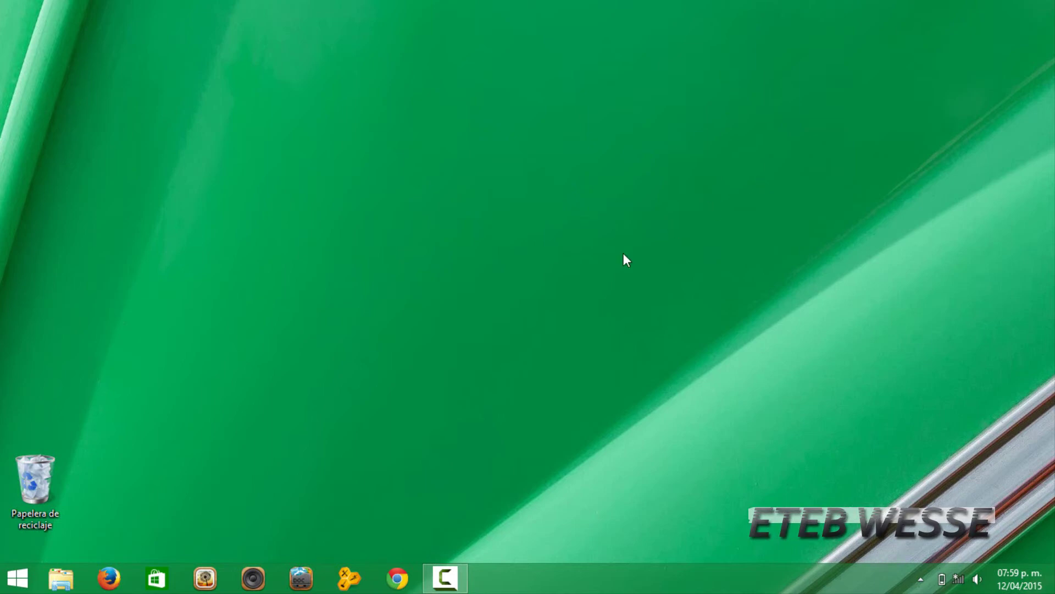
pyautogui.click(445, 577)
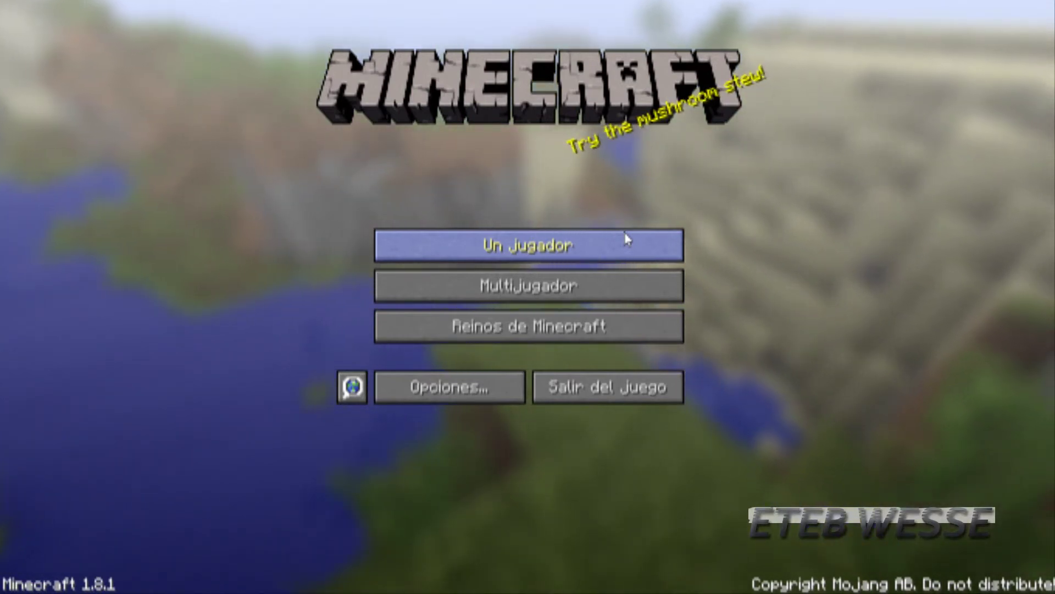
# - In Minecraft, load the first saved single-player world
pyautogui.click(603, 250)
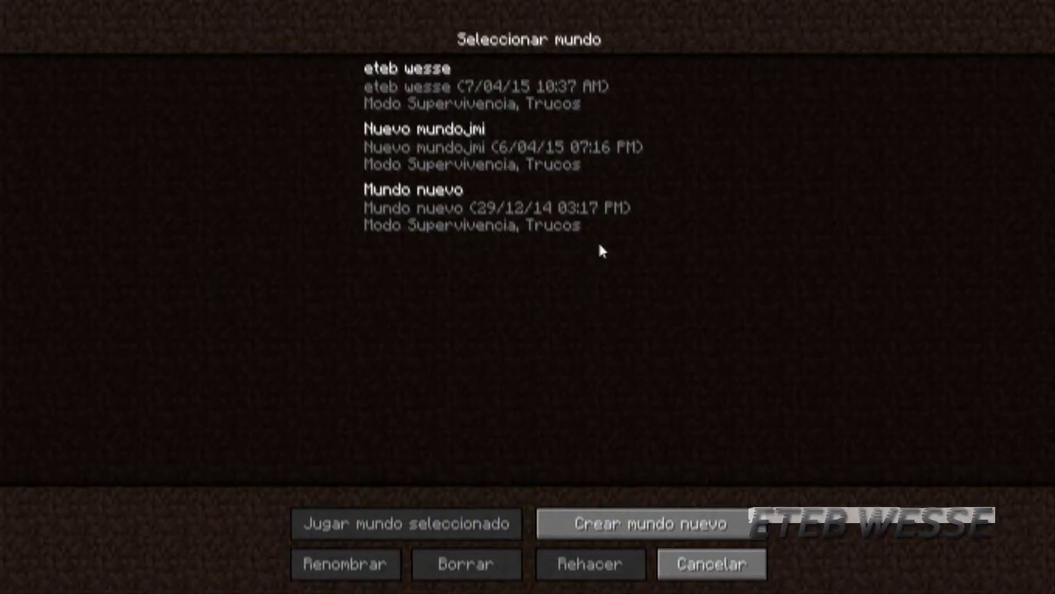
pyautogui.click(476, 110)
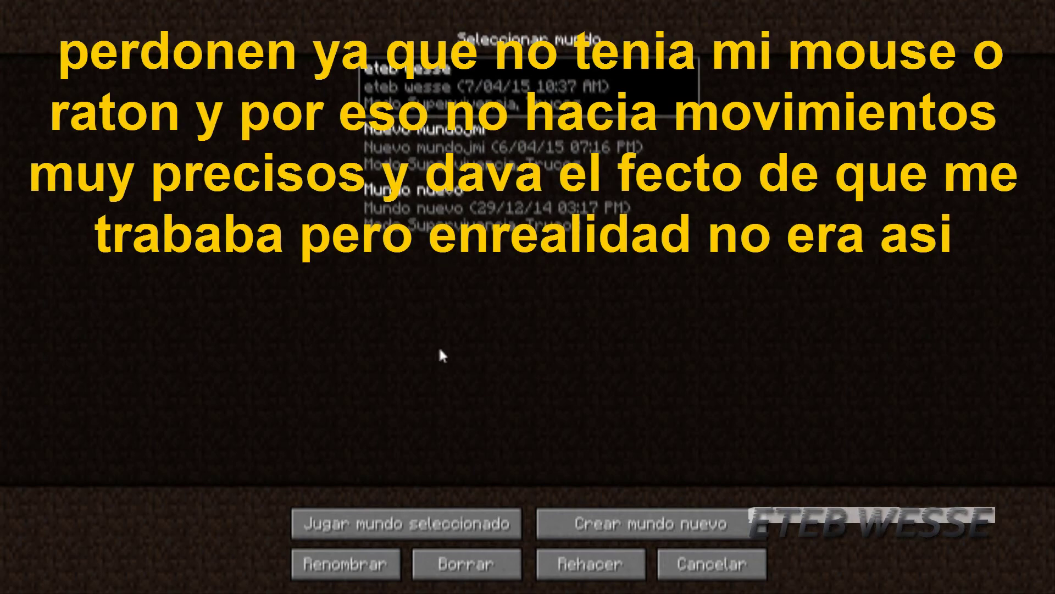
pyautogui.click(435, 542)
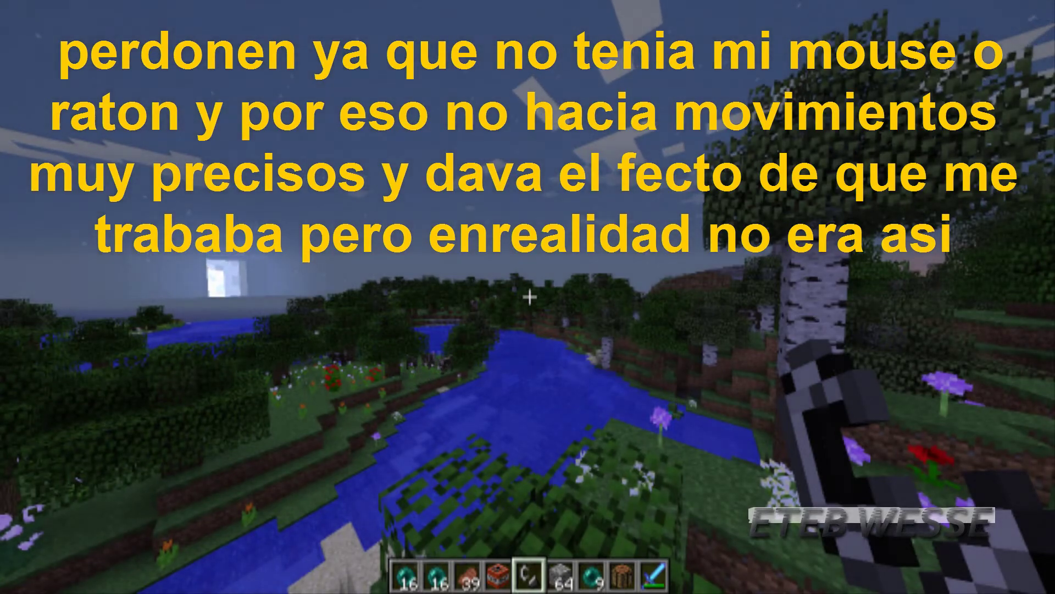
pyautogui.moveTo(528, 297)
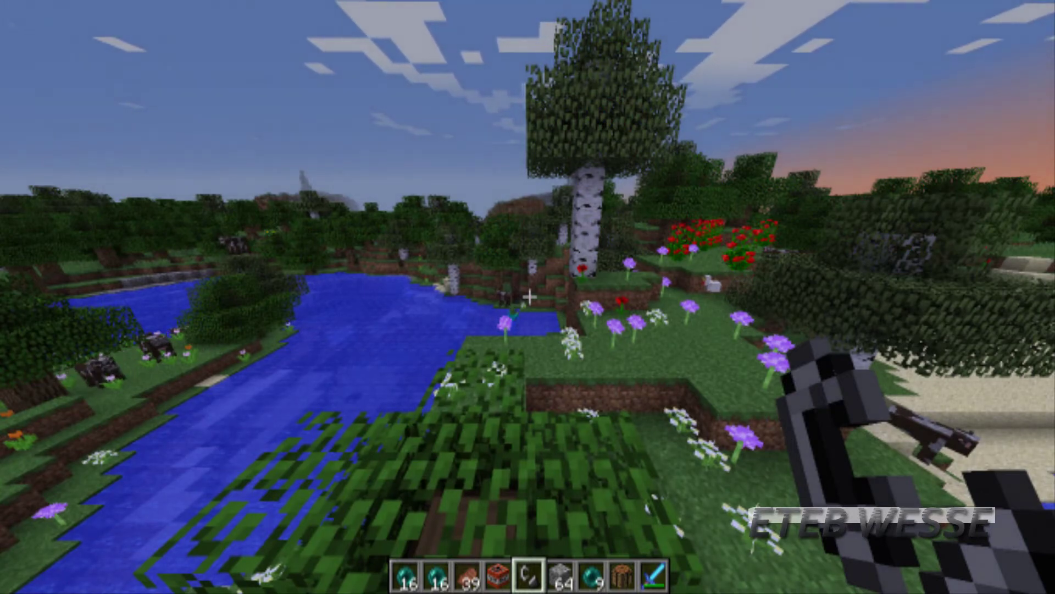
pyautogui.press('w')
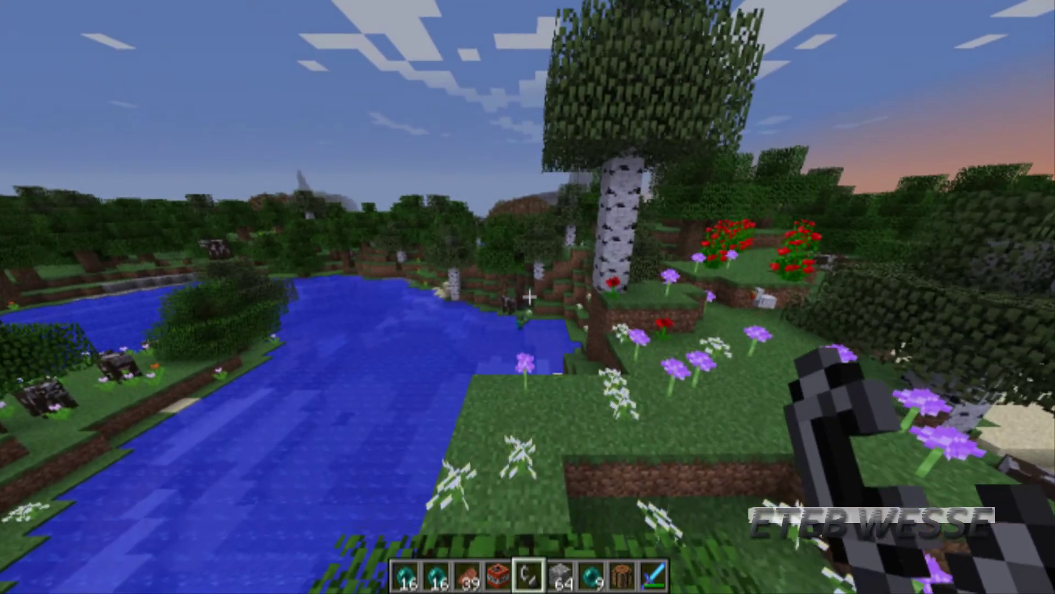
pyautogui.press('w')
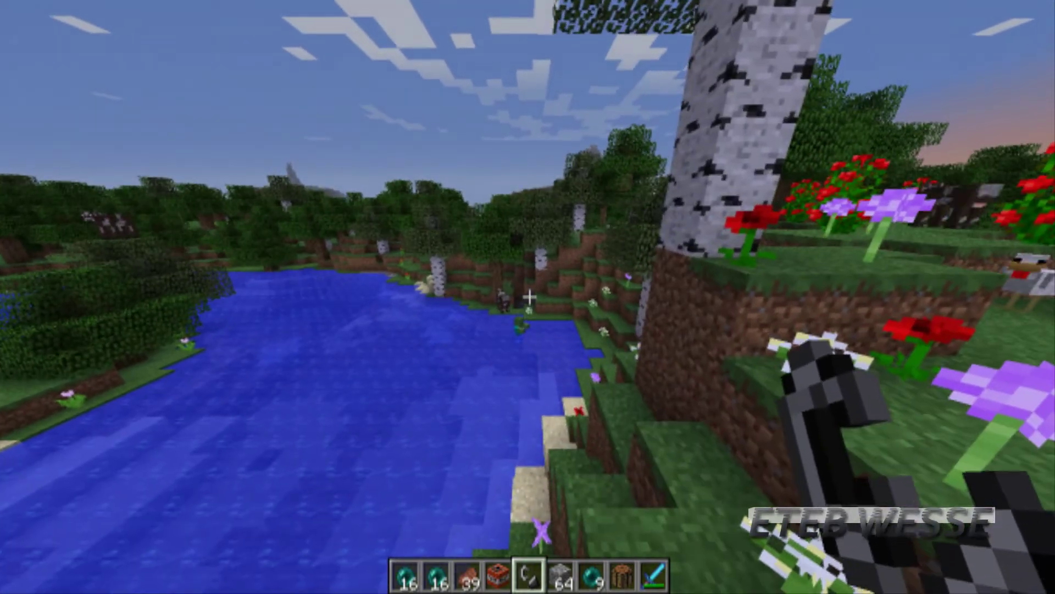
pyautogui.press('w')
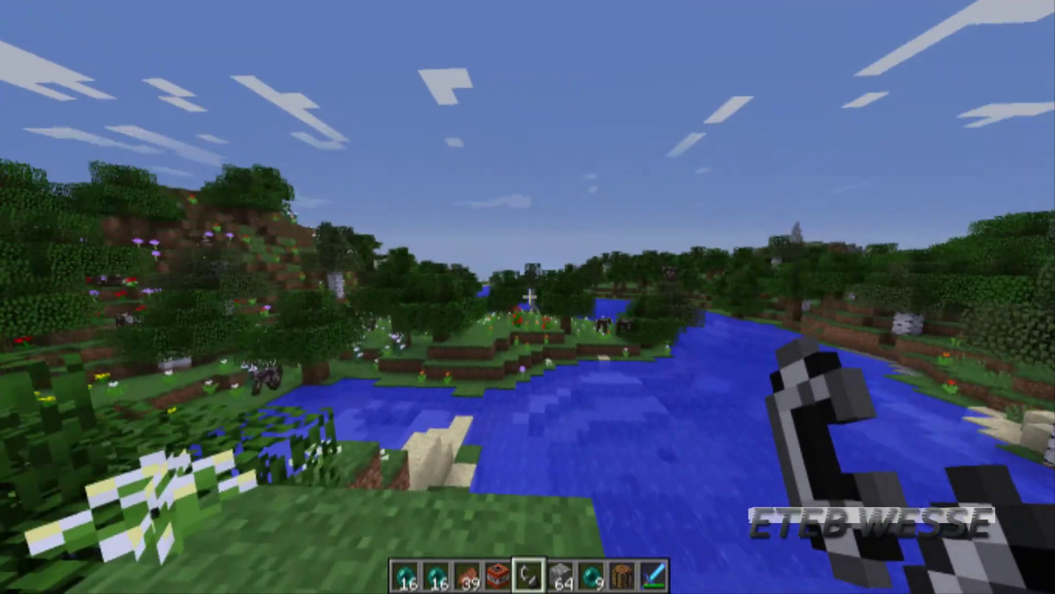
pyautogui.press('w')
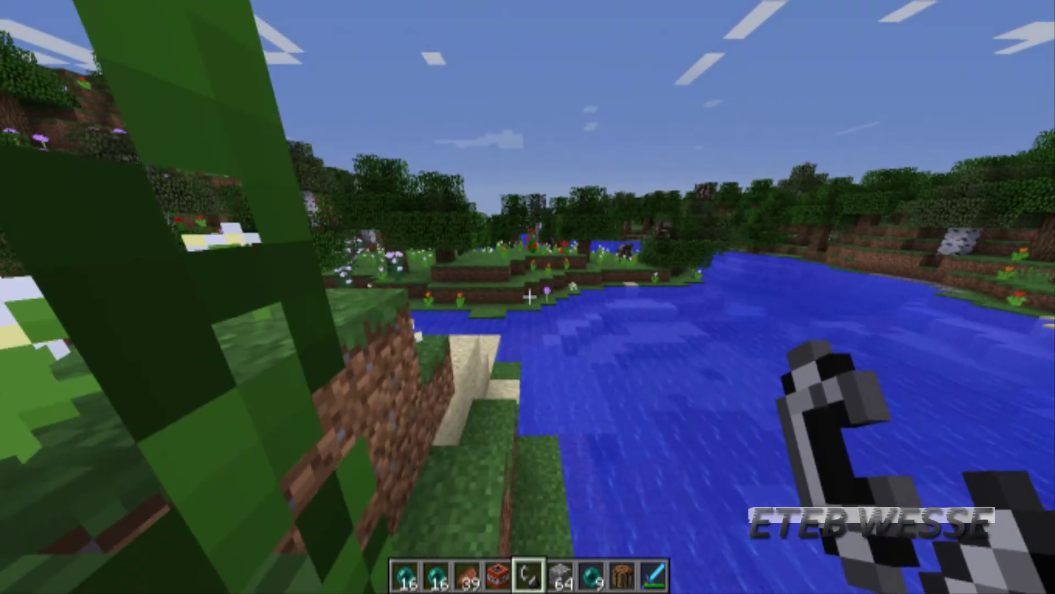
pyautogui.press('w')
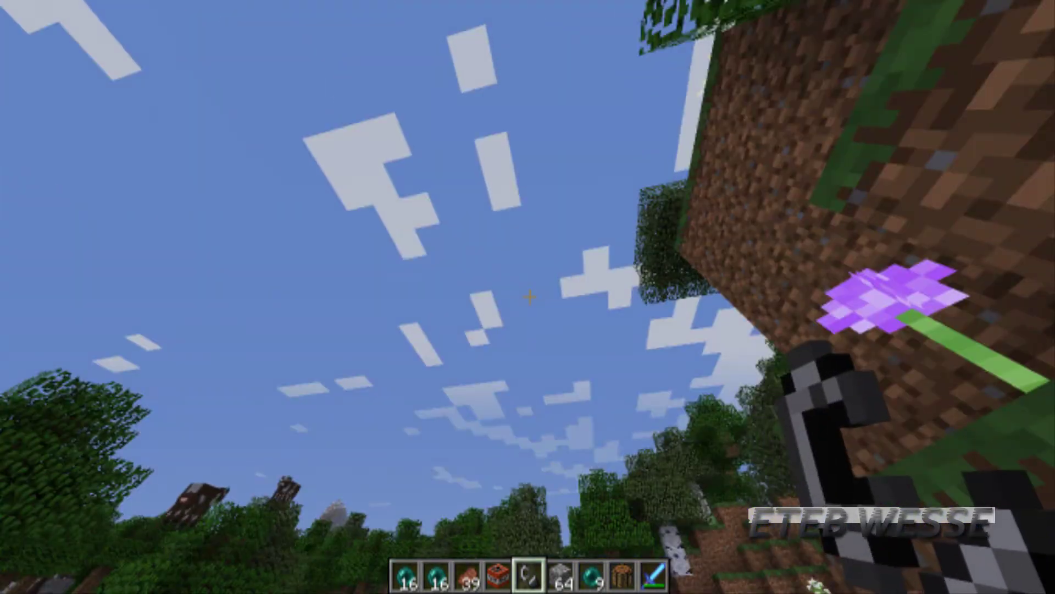
pyautogui.press('w')
pyautogui.press('space')
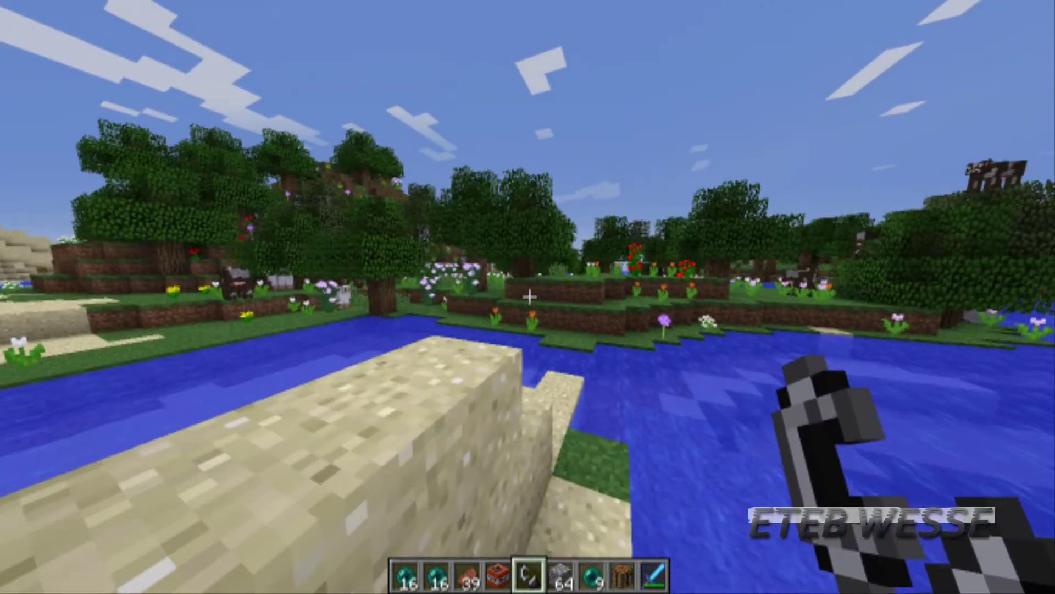
pyautogui.press('w')
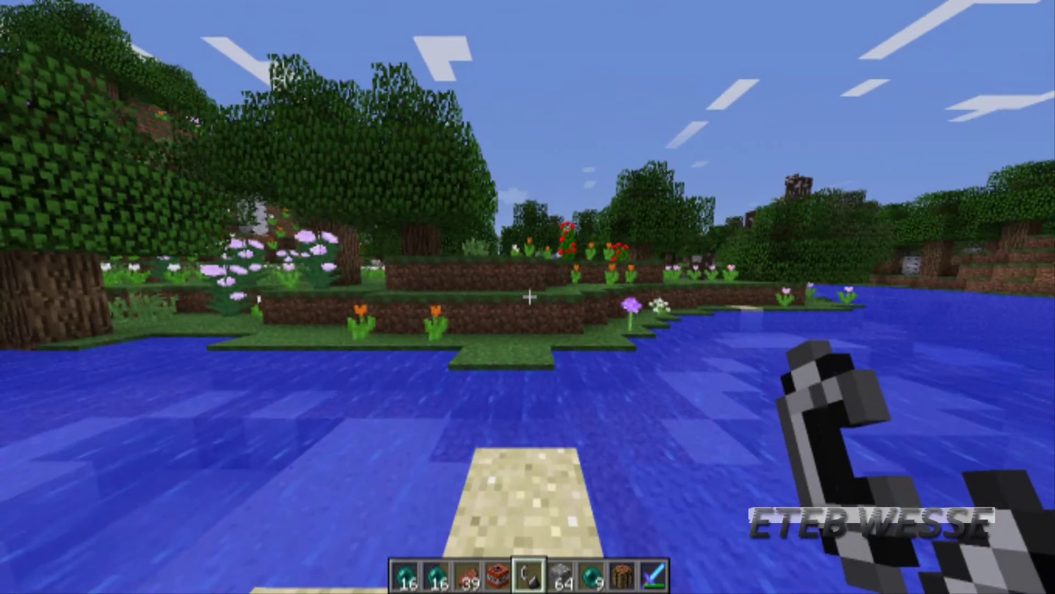
pyautogui.press('w')
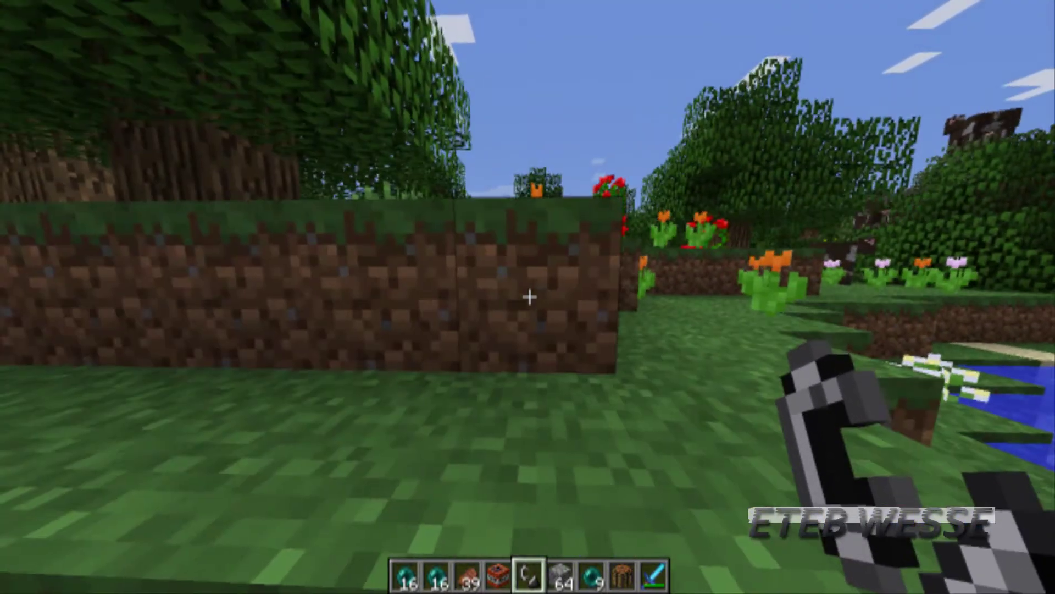